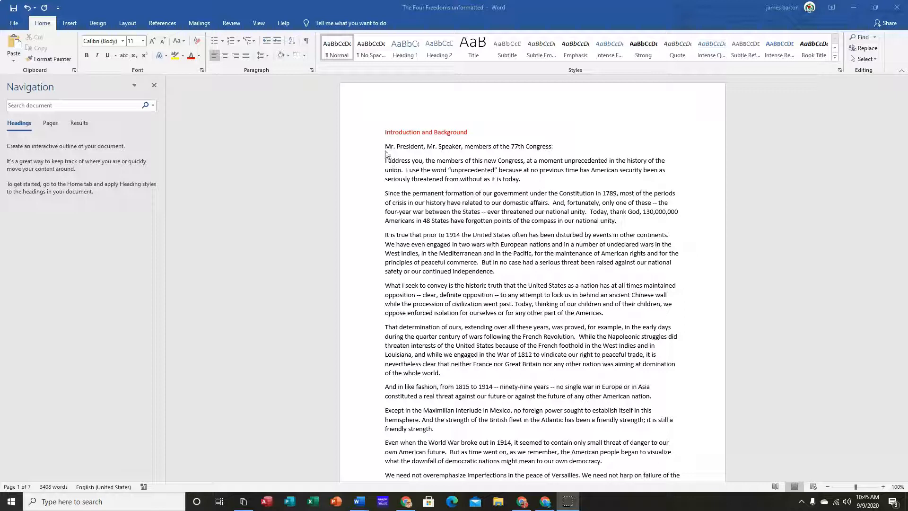
- Look through the speech to examine its red section titles
{"action": "scroll", "coordinate": [389, 147], "scroll_direction": "down", "scroll_amount": 8}
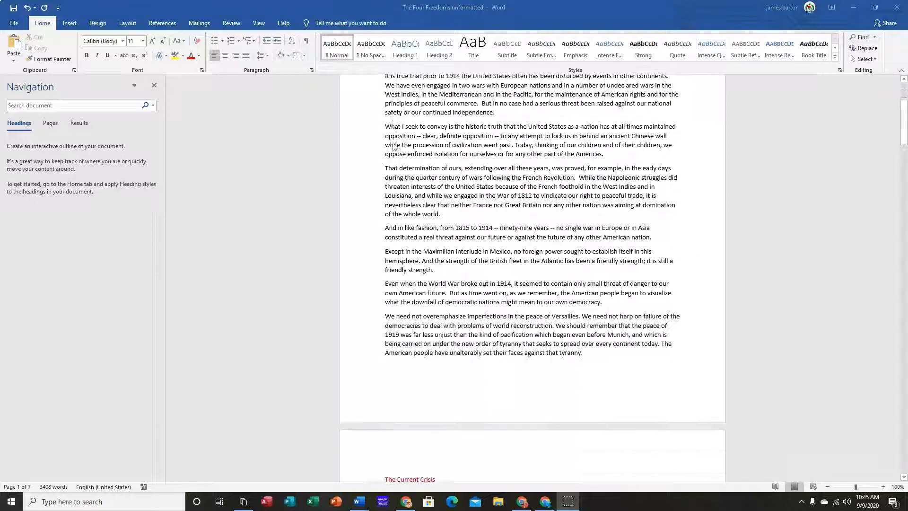
{"action": "scroll", "coordinate": [399, 145], "scroll_direction": "down", "scroll_amount": 14}
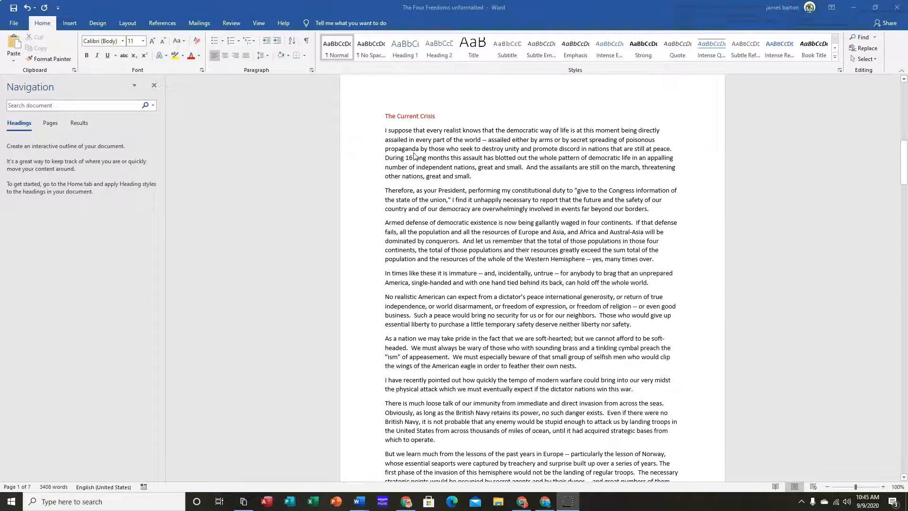
{"action": "scroll", "coordinate": [444, 198], "scroll_direction": "down", "scroll_amount": 11}
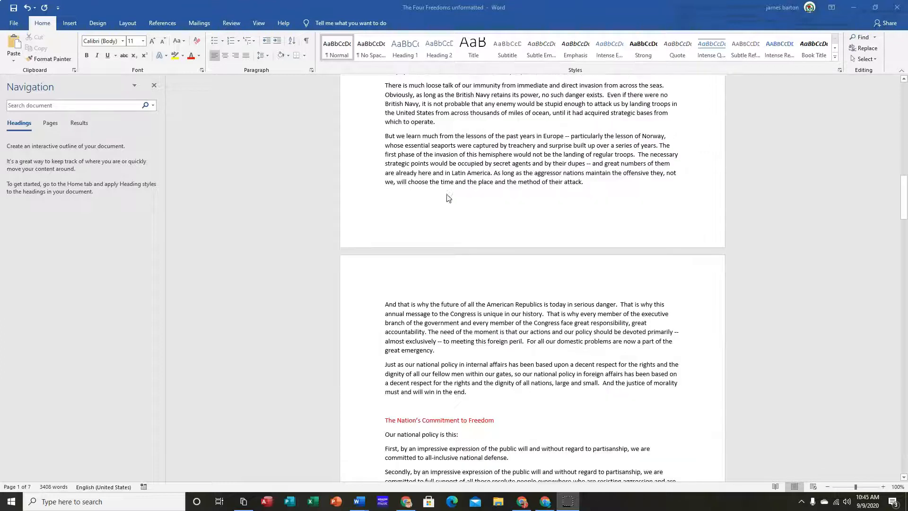
{"action": "scroll", "coordinate": [483, 283], "scroll_direction": "down", "scroll_amount": 5}
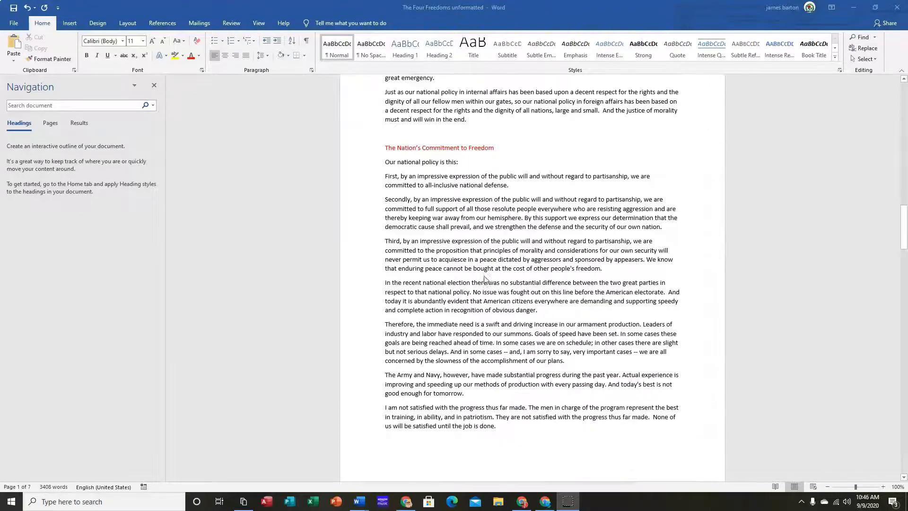
{"action": "scroll", "coordinate": [512, 276], "scroll_direction": "up", "scroll_amount": 20}
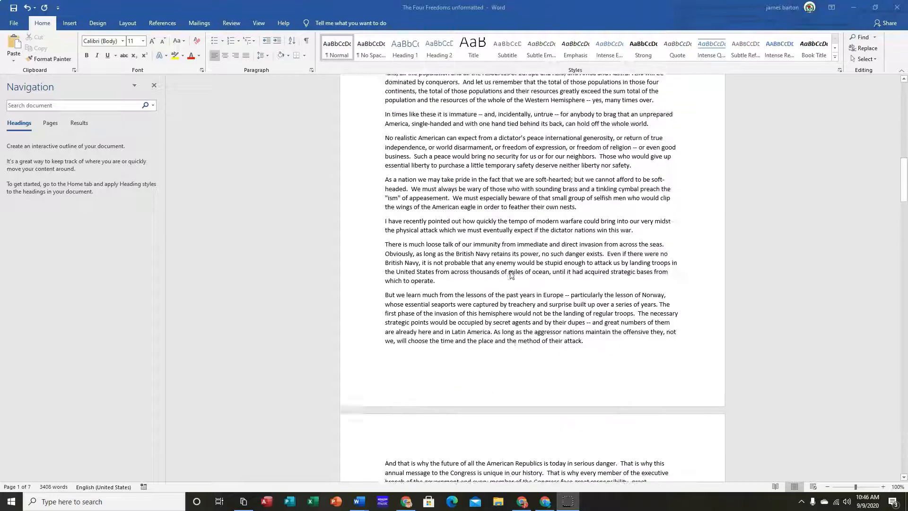
{"action": "scroll", "coordinate": [513, 273], "scroll_direction": "up", "scroll_amount": 15}
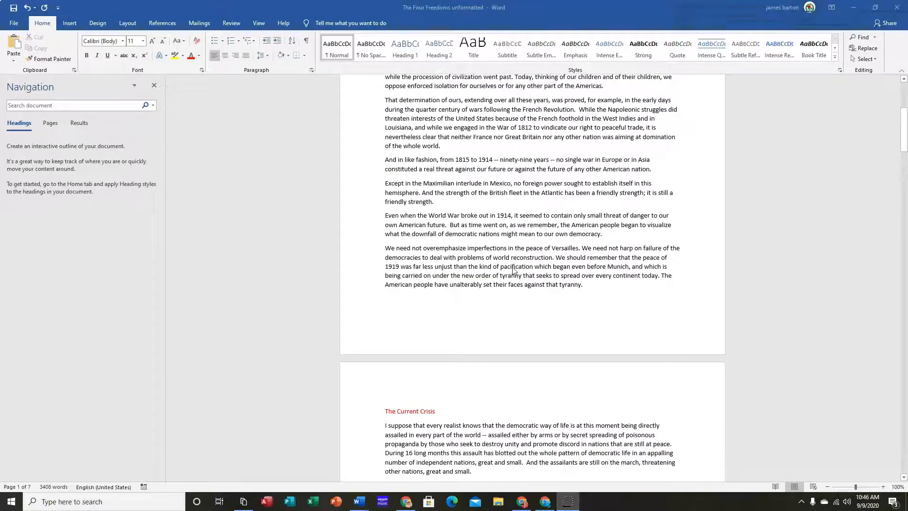
{"action": "scroll", "coordinate": [513, 268], "scroll_direction": "up", "scroll_amount": 3}
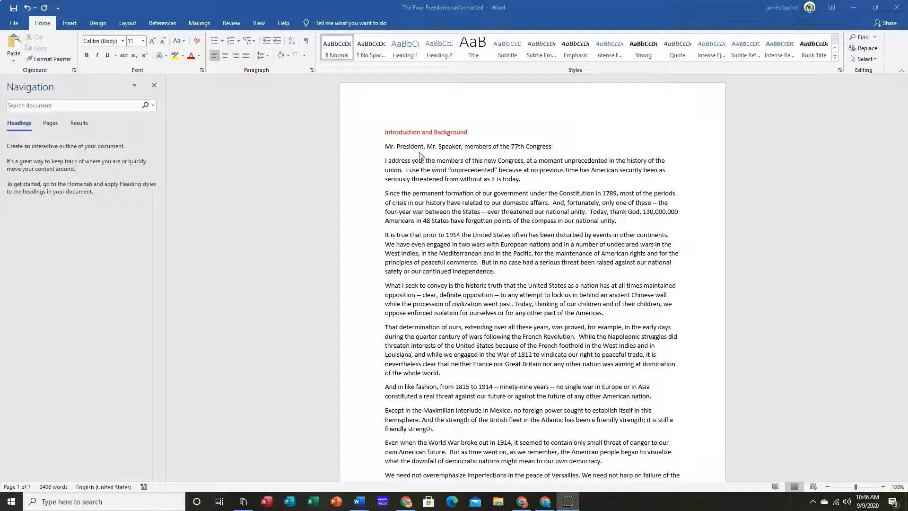
- Apply the Heading 1 style to the "Introduction and Background" title and go to it from the document outline
{"action": "left_click", "coordinate": [383, 131]}
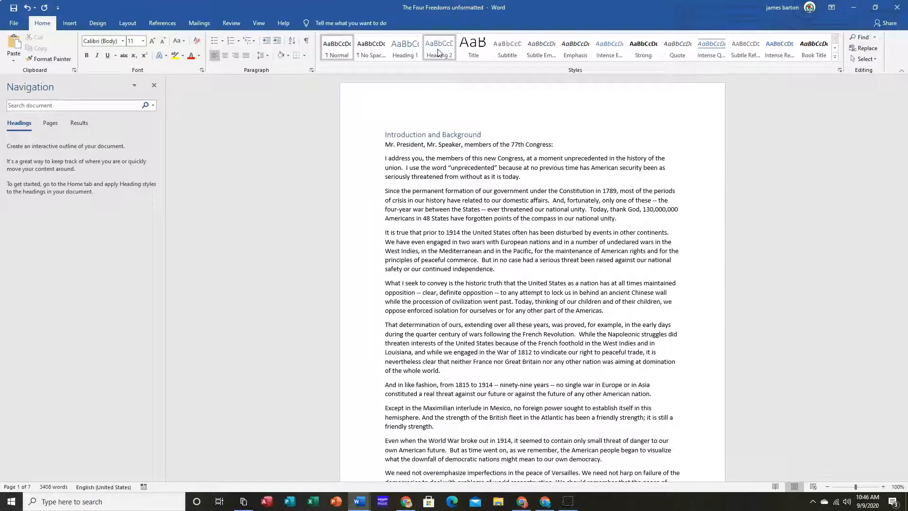
{"action": "left_click", "coordinate": [407, 50]}
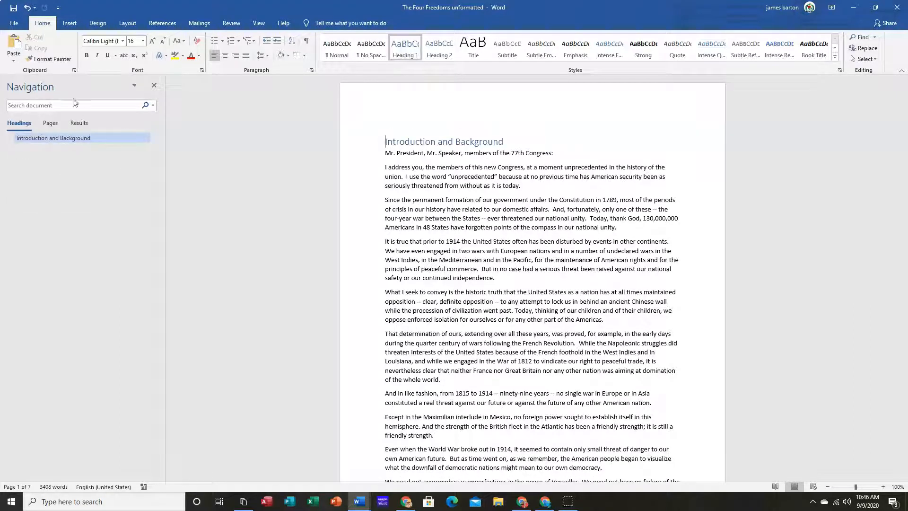
{"action": "left_click", "coordinate": [73, 142]}
- Apply the Heading 1 style to "The Current Crisis" title on the second page
{"action": "scroll", "coordinate": [401, 202], "scroll_direction": "down", "scroll_amount": 10}
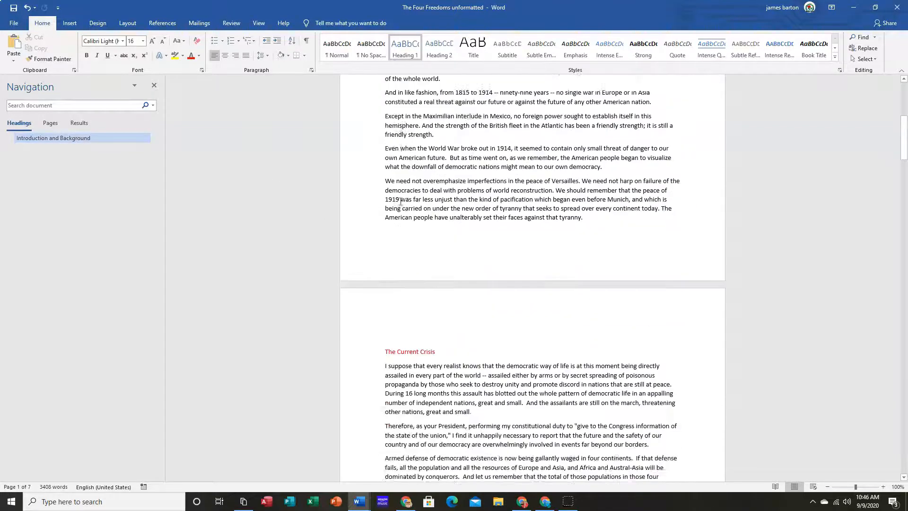
{"action": "scroll", "coordinate": [388, 303], "scroll_direction": "down", "scroll_amount": 2}
{"action": "left_click", "coordinate": [386, 312]}
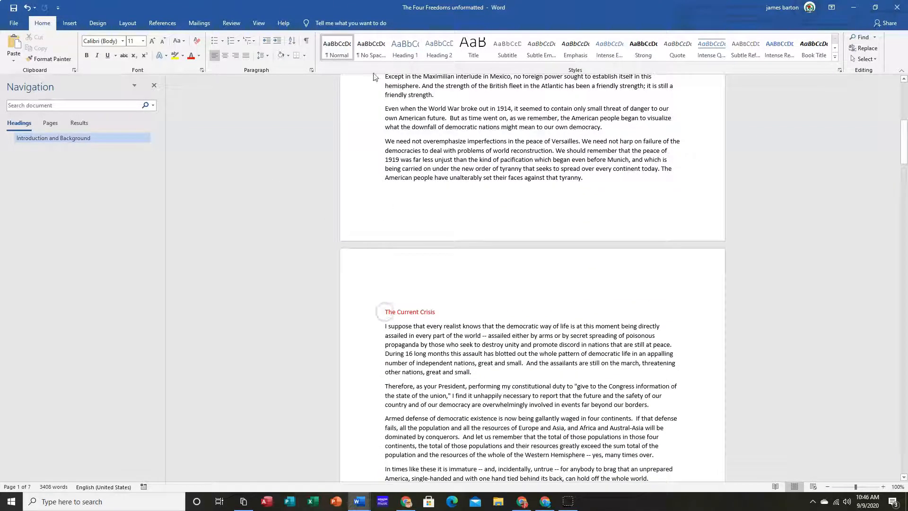
{"action": "left_click", "coordinate": [402, 52]}
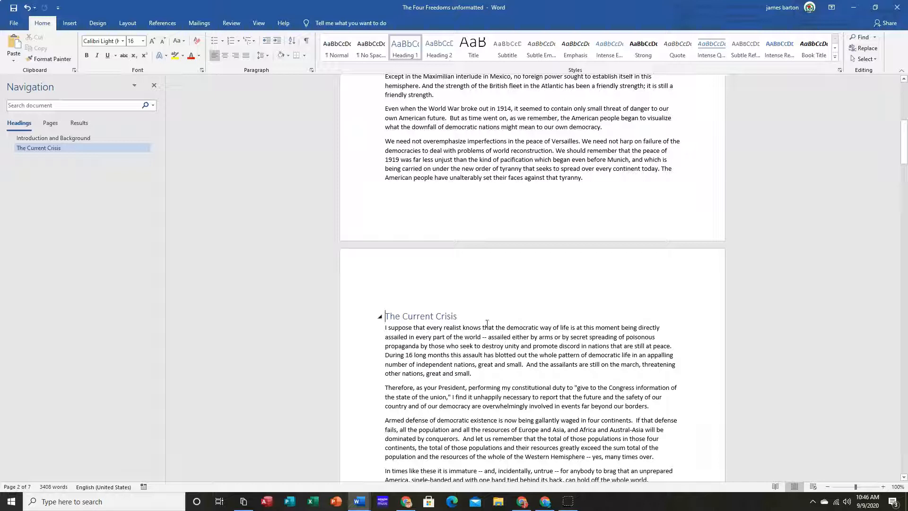
- Jump back and forth between "Introduction and Background" and "The Current Crisis" using the document outline
{"action": "scroll", "coordinate": [468, 101], "scroll_direction": "down", "scroll_amount": 1}
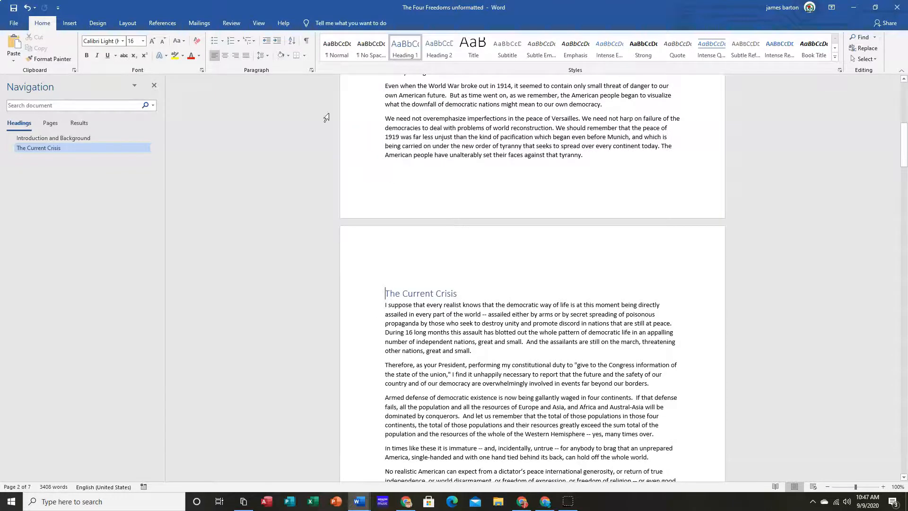
{"action": "left_click", "coordinate": [73, 137]}
{"action": "left_click", "coordinate": [66, 149]}
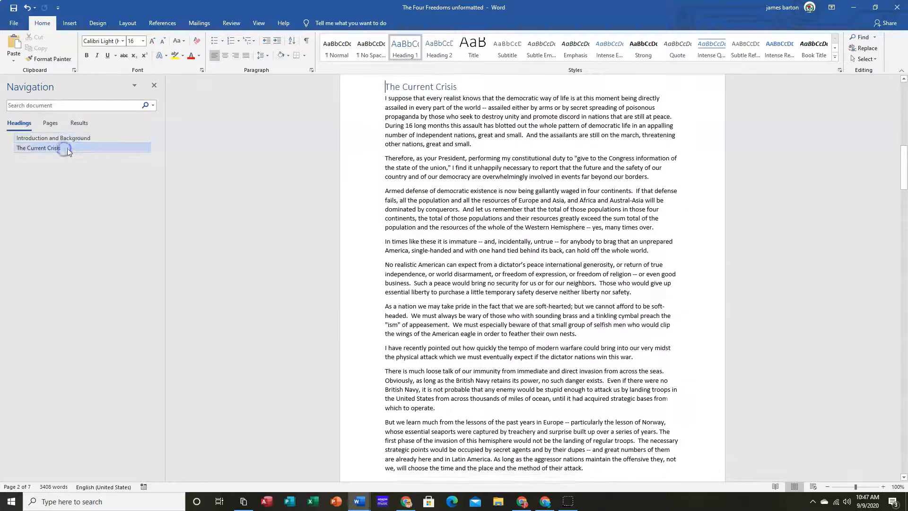
{"action": "left_click", "coordinate": [75, 137]}
{"action": "left_click", "coordinate": [78, 148]}
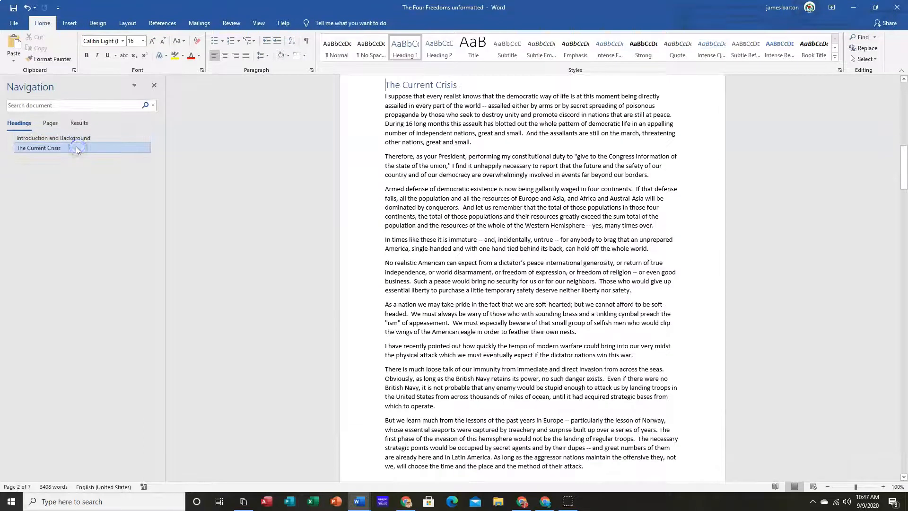
{"action": "left_click", "coordinate": [76, 138]}
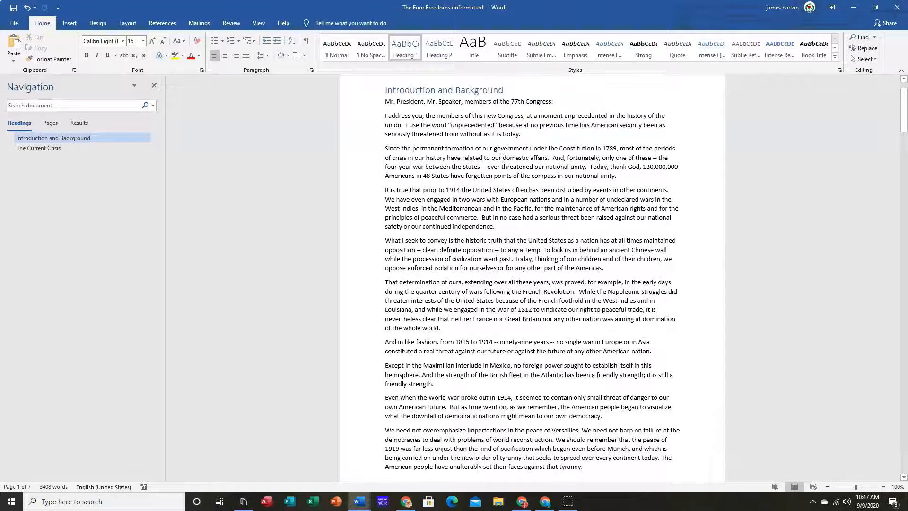
{"action": "scroll", "coordinate": [532, 174], "scroll_direction": "up", "scroll_amount": 1}
{"action": "scroll", "coordinate": [532, 174], "scroll_direction": "up", "scroll_amount": 1}
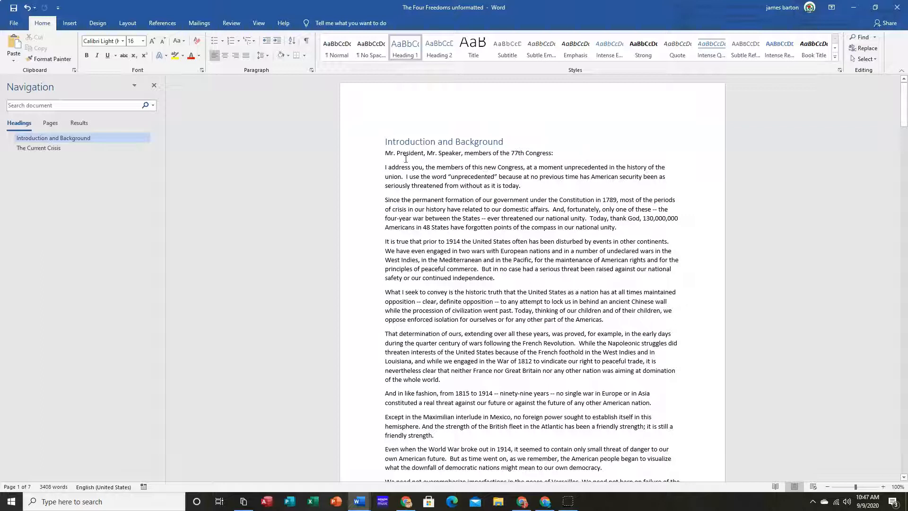
{"action": "scroll", "coordinate": [406, 159], "scroll_direction": "down", "scroll_amount": 5}
{"action": "scroll", "coordinate": [496, 196], "scroll_direction": "up", "scroll_amount": 5}
- Try the landscape page orientation and return the document to portrait
{"action": "left_click", "coordinate": [130, 26]}
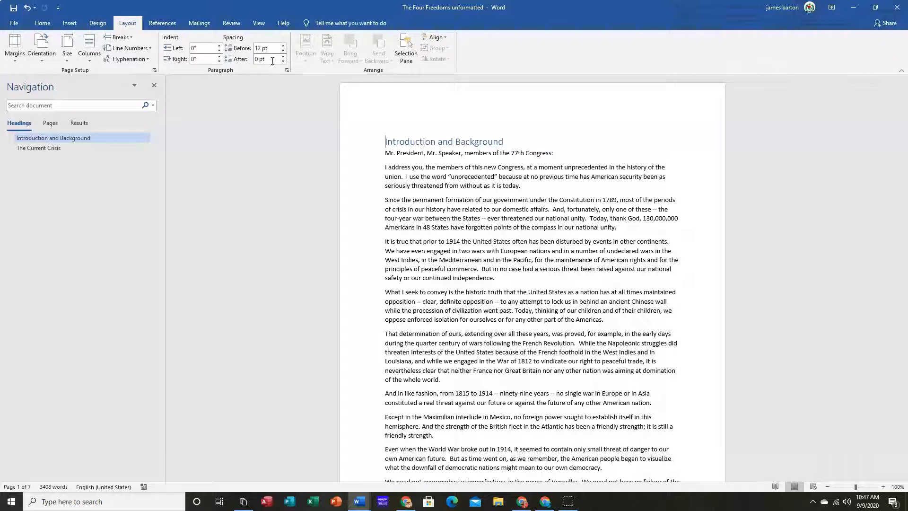
{"action": "scroll", "coordinate": [513, 214], "scroll_direction": "down", "scroll_amount": 2}
{"action": "scroll", "coordinate": [513, 214], "scroll_direction": "up", "scroll_amount": 2}
{"action": "left_click", "coordinate": [37, 65]}
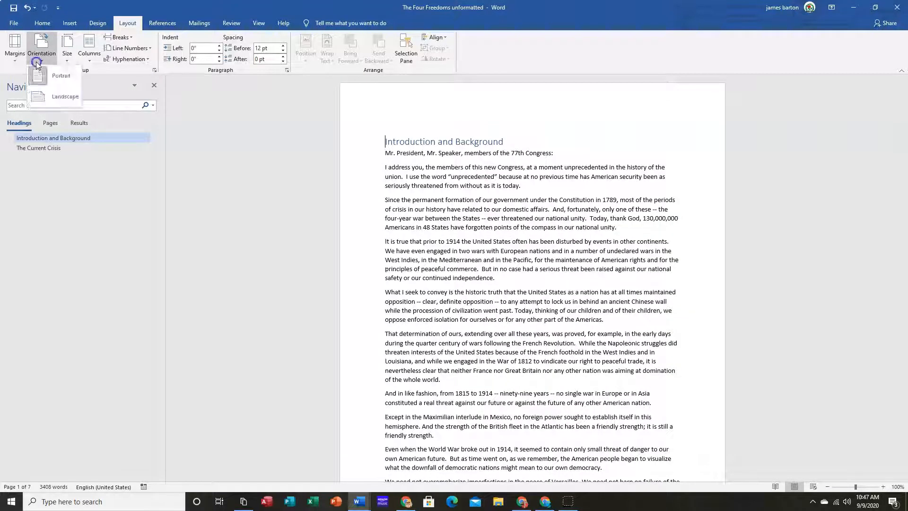
{"action": "left_click", "coordinate": [54, 91]}
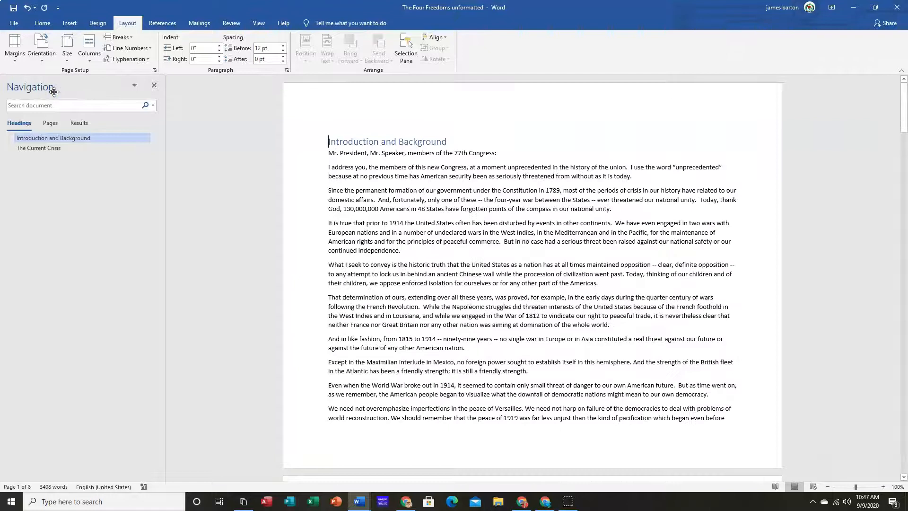
{"action": "left_click", "coordinate": [44, 59]}
{"action": "left_click", "coordinate": [57, 75]}
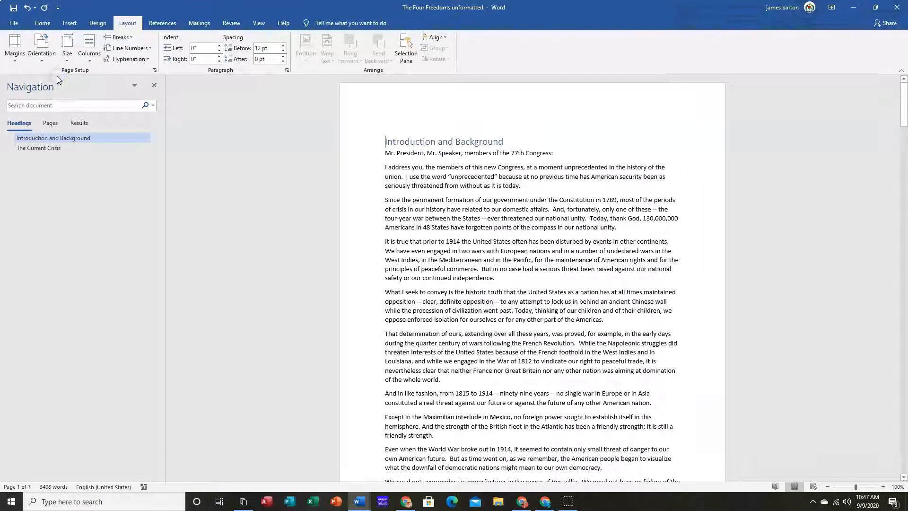
- Try a two-column layout and return the text to one column
{"action": "left_click", "coordinate": [87, 56]}
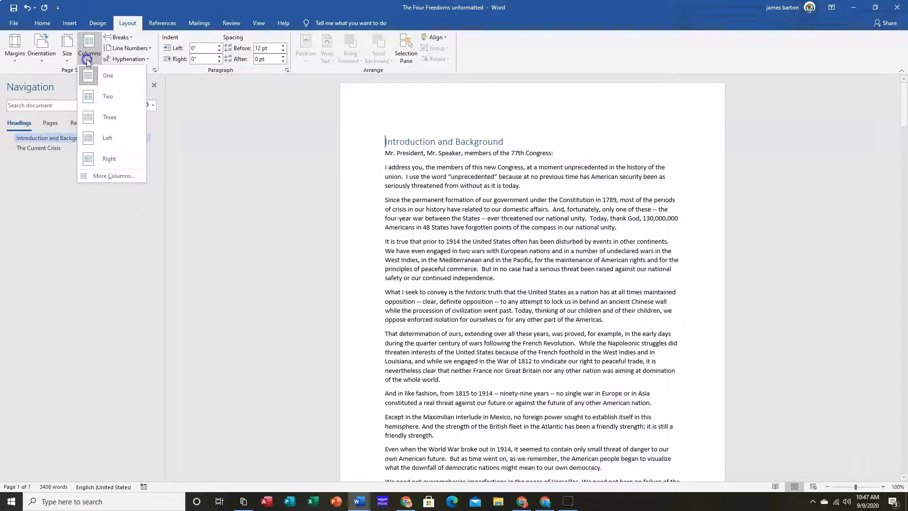
{"action": "left_click", "coordinate": [98, 96]}
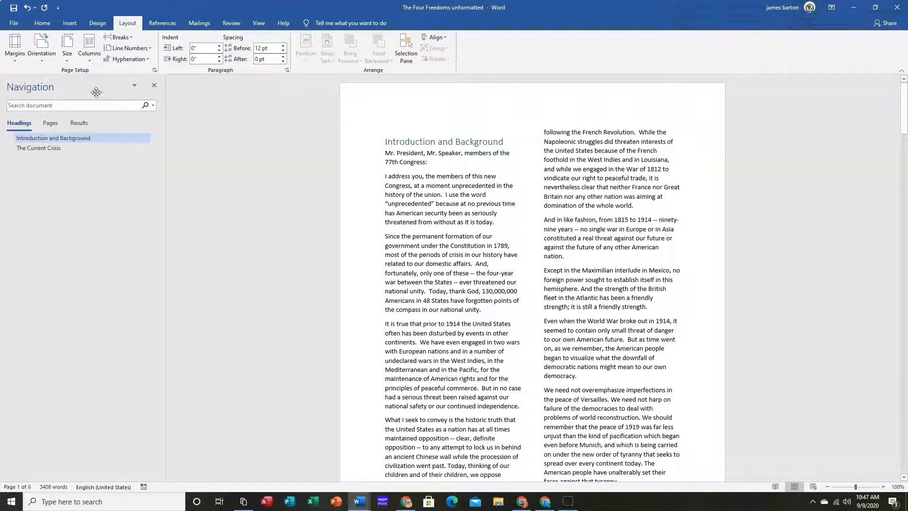
{"action": "left_click", "coordinate": [90, 57]}
{"action": "left_click", "coordinate": [106, 72]}
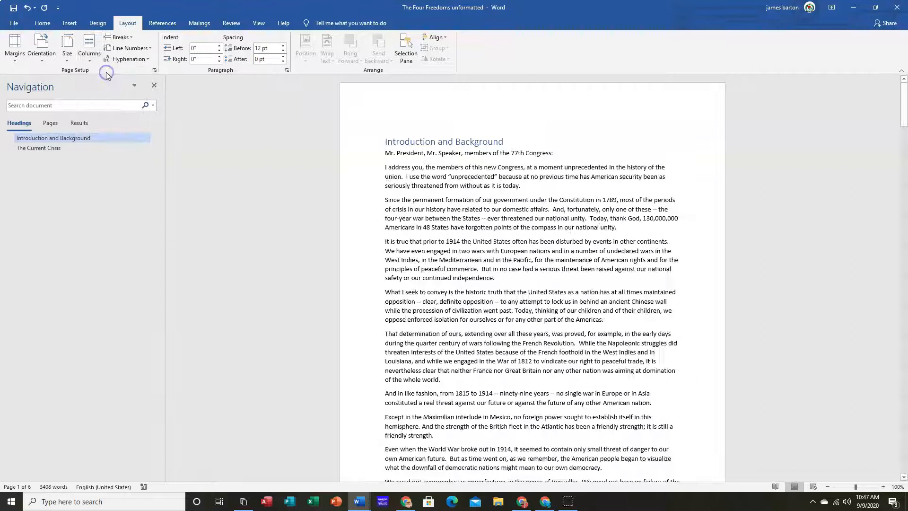
- Apply the Mirrored margins preset with 1.25 inches inside and 1 inch outside, and check it on the first two pages
{"action": "left_click", "coordinate": [15, 58]}
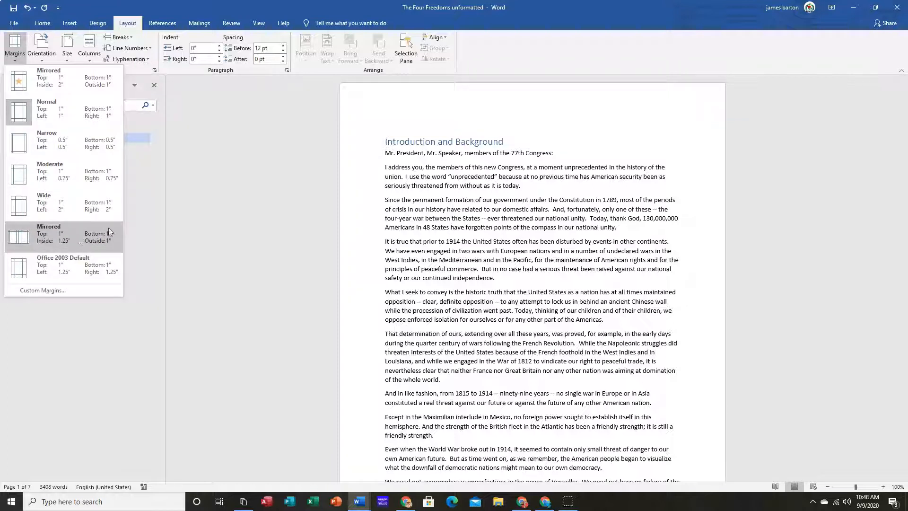
{"action": "left_click", "coordinate": [74, 236]}
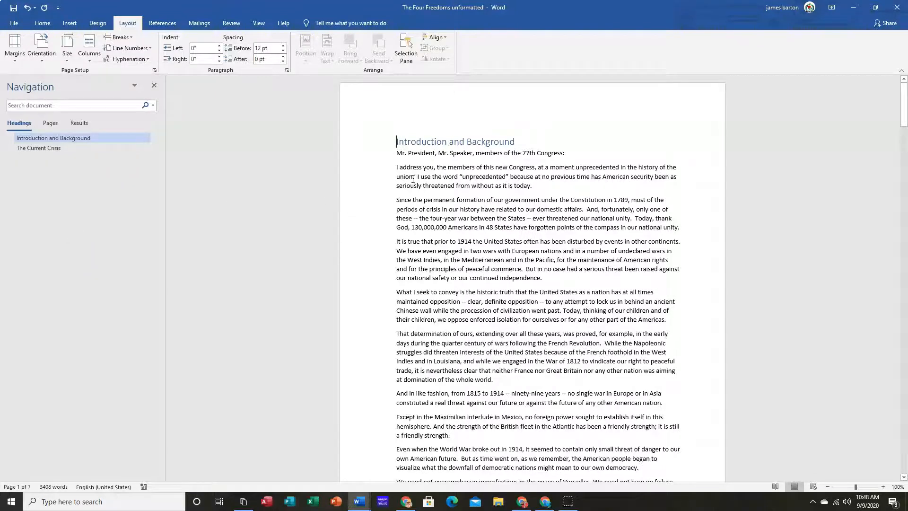
{"action": "scroll", "coordinate": [418, 186], "scroll_direction": "down", "scroll_amount": 3}
{"action": "scroll", "coordinate": [417, 186], "scroll_direction": "down", "scroll_amount": 8}
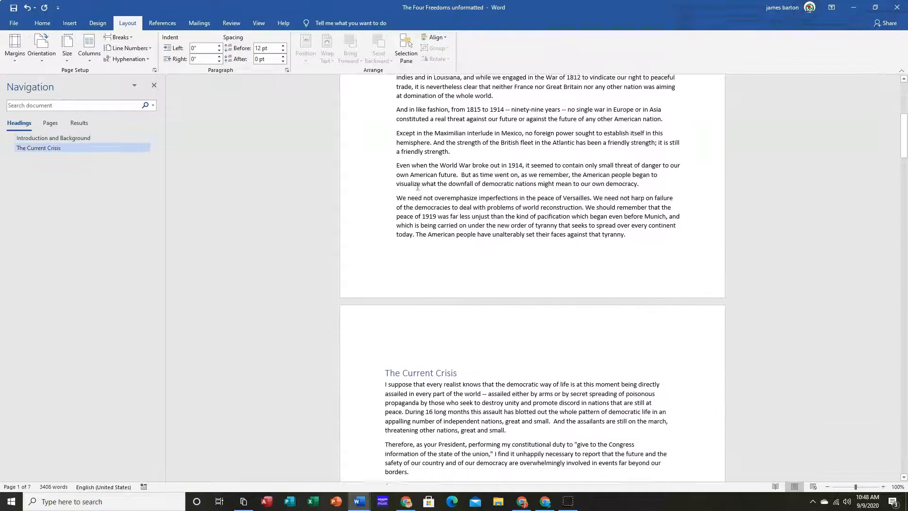
{"action": "scroll", "coordinate": [433, 220], "scroll_direction": "up", "scroll_amount": 5}
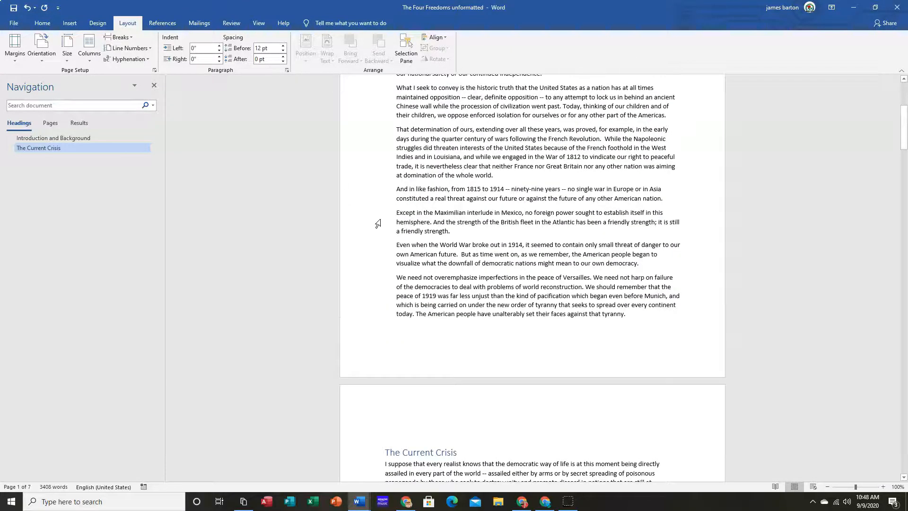
{"action": "scroll", "coordinate": [379, 225], "scroll_direction": "up", "scroll_amount": 5}
{"action": "scroll", "coordinate": [378, 224], "scroll_direction": "up", "scroll_amount": 1}
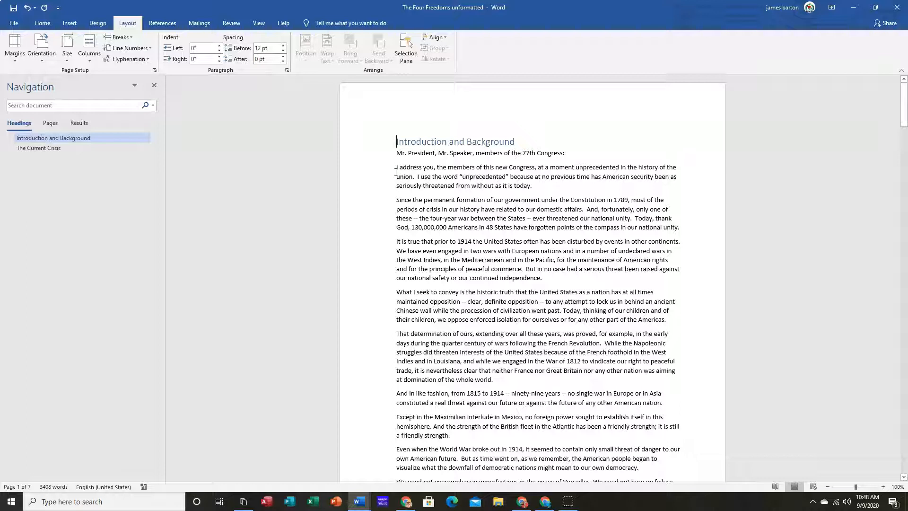
- Increase the inside margin of the mirrored layout for the whole document and check the facing pages
{"action": "left_click", "coordinate": [17, 61]}
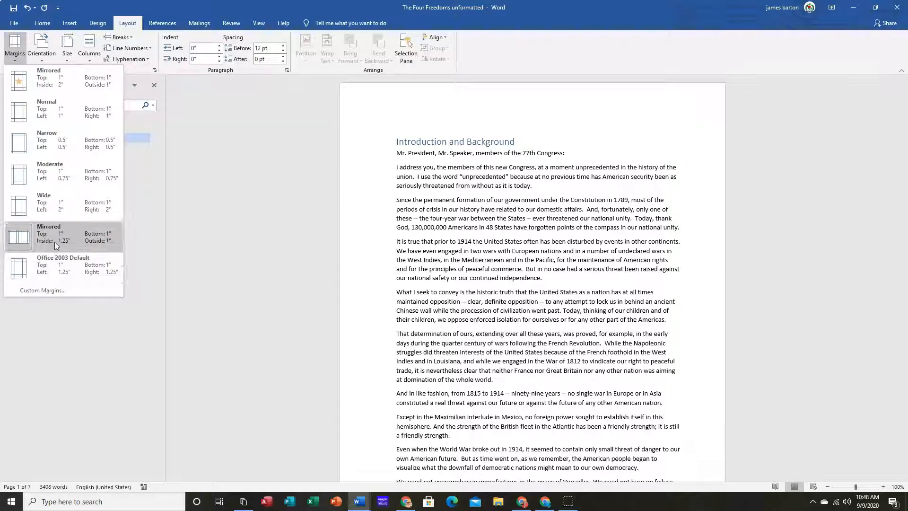
{"action": "left_click", "coordinate": [55, 288]}
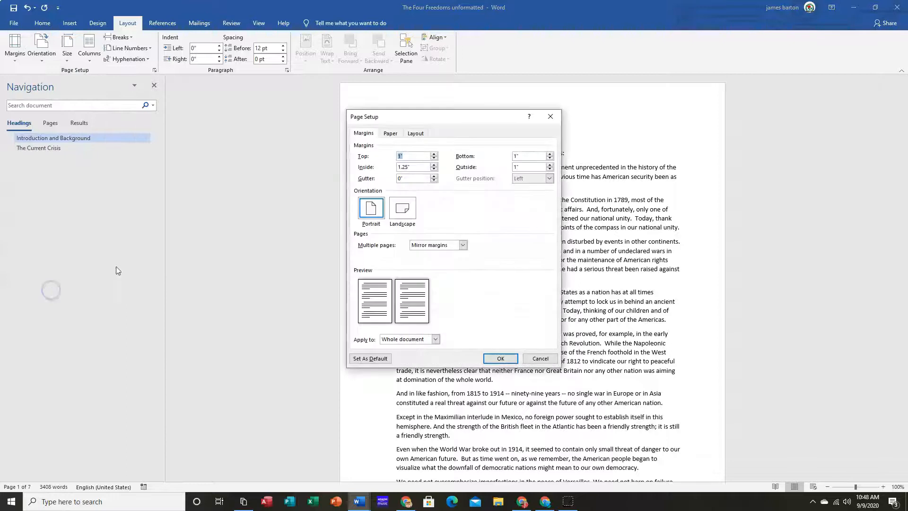
{"action": "left_click", "coordinate": [434, 169]}
{"action": "left_click", "coordinate": [434, 169]}
{"action": "left_click", "coordinate": [434, 169]}
{"action": "left_click", "coordinate": [517, 359]}
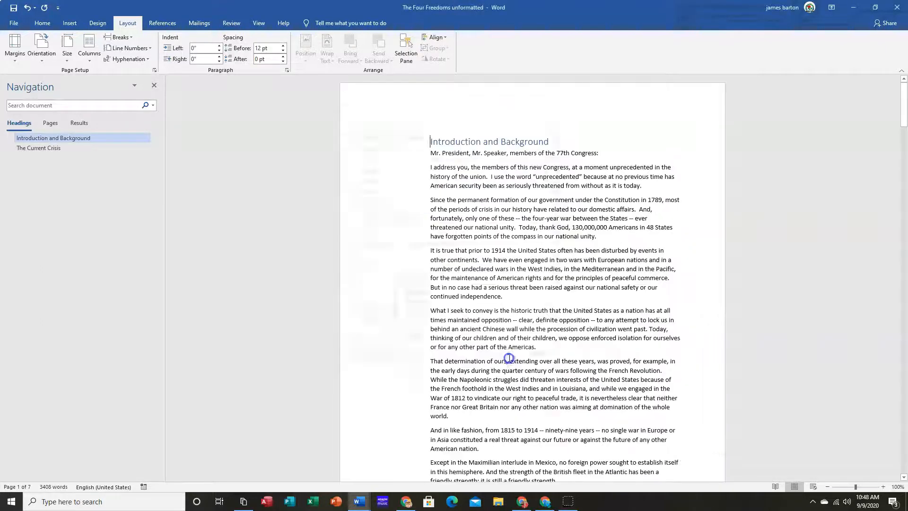
{"action": "scroll", "coordinate": [516, 210], "scroll_direction": "down", "scroll_amount": 10}
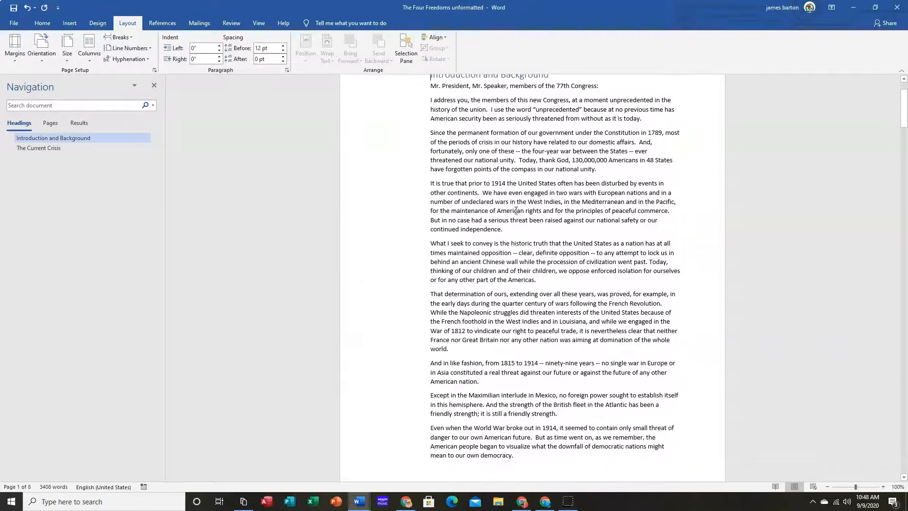
{"action": "scroll", "coordinate": [517, 216], "scroll_direction": "down", "scroll_amount": 4}
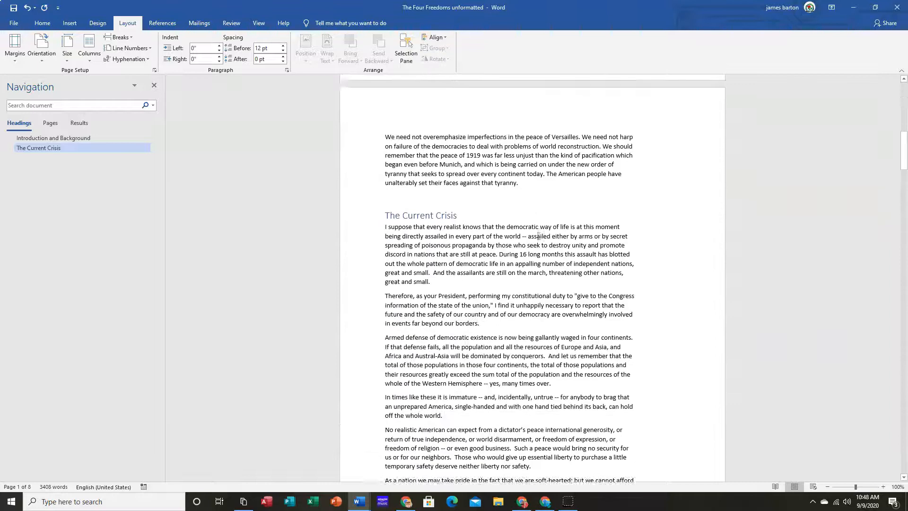
{"action": "scroll", "coordinate": [649, 361], "scroll_direction": "down", "scroll_amount": 7}
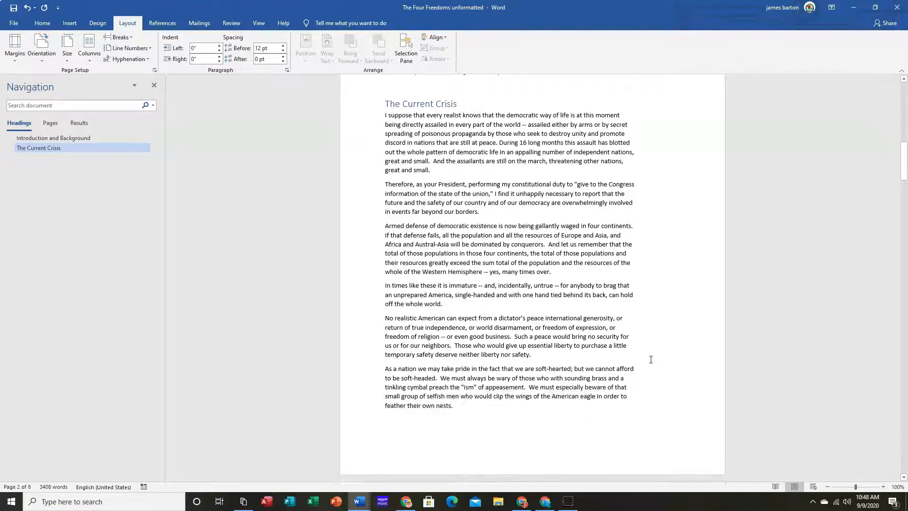
- Try automatic hyphenation on the document, check the line endings on the first two pages, and set hyphenation back to none
{"action": "scroll", "coordinate": [603, 325], "scroll_direction": "up", "scroll_amount": 10}
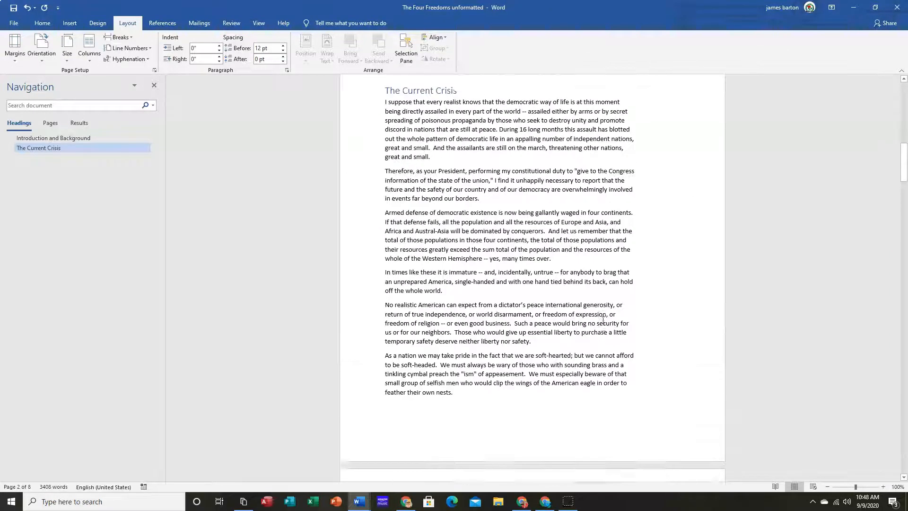
{"action": "scroll", "coordinate": [615, 324], "scroll_direction": "up", "scroll_amount": 16}
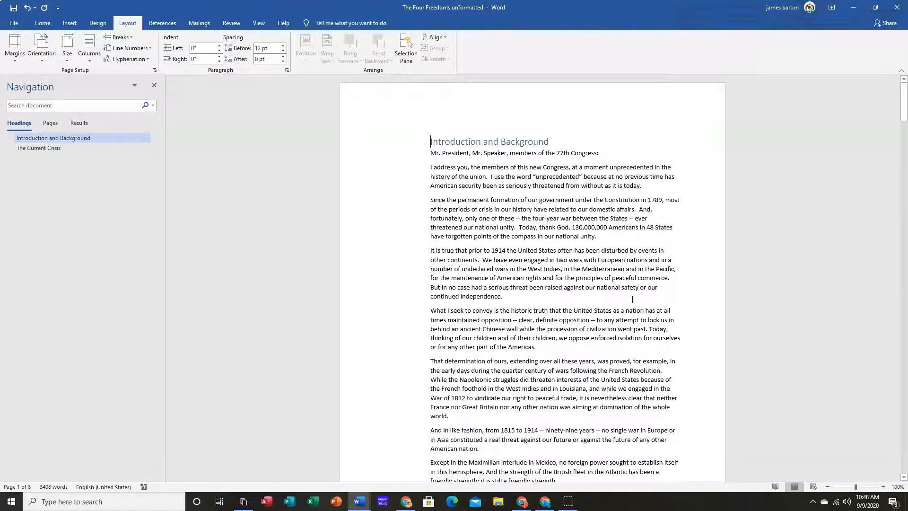
{"action": "scroll", "coordinate": [633, 299], "scroll_direction": "down", "scroll_amount": 4}
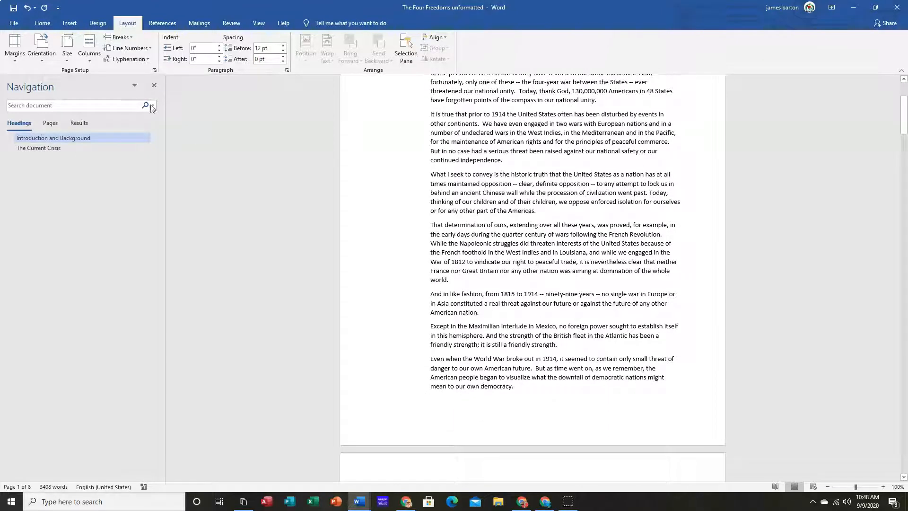
{"action": "left_click", "coordinate": [147, 59]}
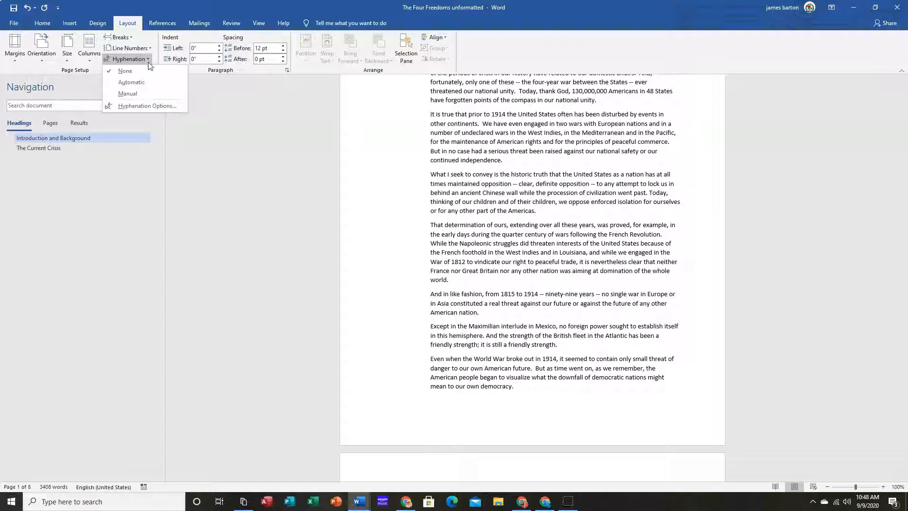
{"action": "left_click", "coordinate": [132, 81]}
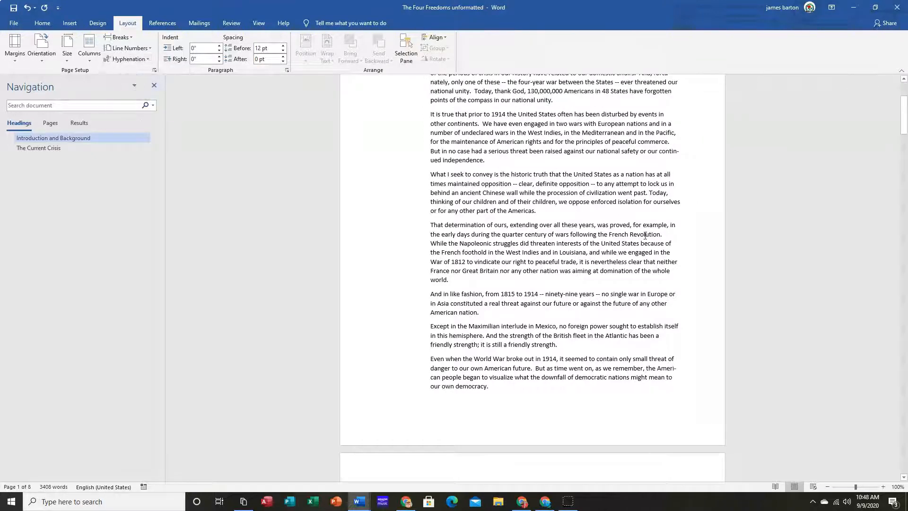
{"action": "scroll", "coordinate": [646, 235], "scroll_direction": "up", "scroll_amount": 5}
{"action": "scroll", "coordinate": [691, 231], "scroll_direction": "down", "scroll_amount": 2}
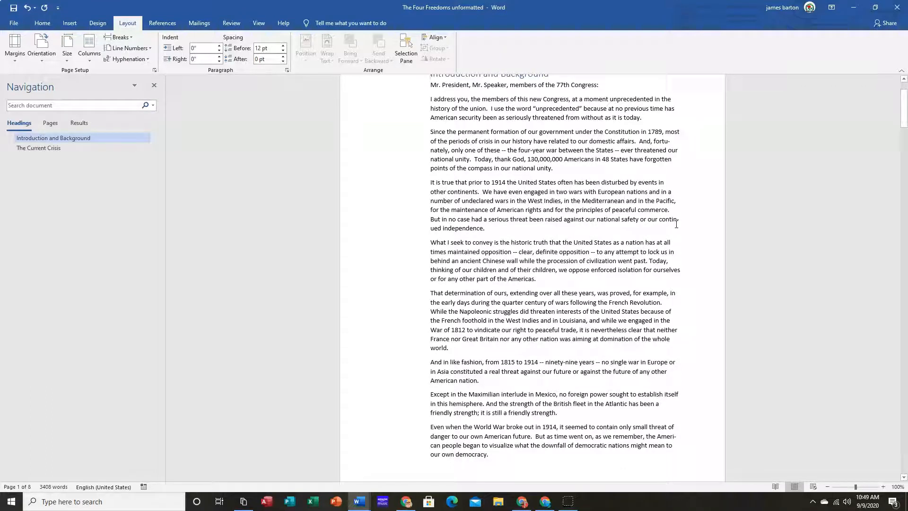
{"action": "scroll", "coordinate": [678, 219], "scroll_direction": "down", "scroll_amount": 9}
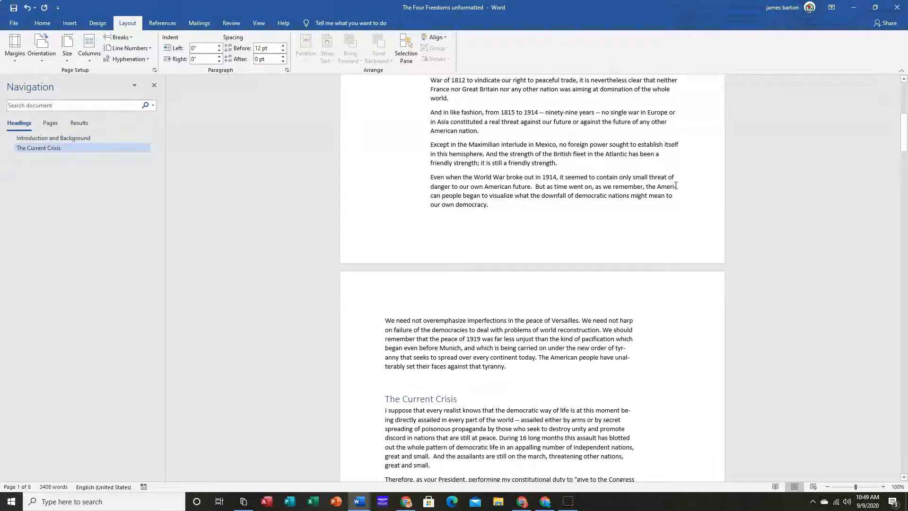
{"action": "scroll", "coordinate": [676, 185], "scroll_direction": "down", "scroll_amount": 6}
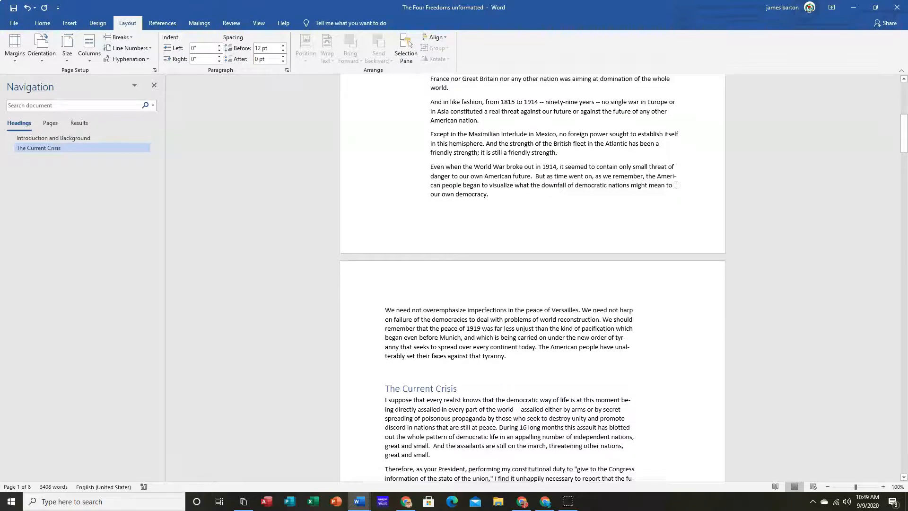
{"action": "scroll", "coordinate": [634, 232], "scroll_direction": "up", "scroll_amount": 10}
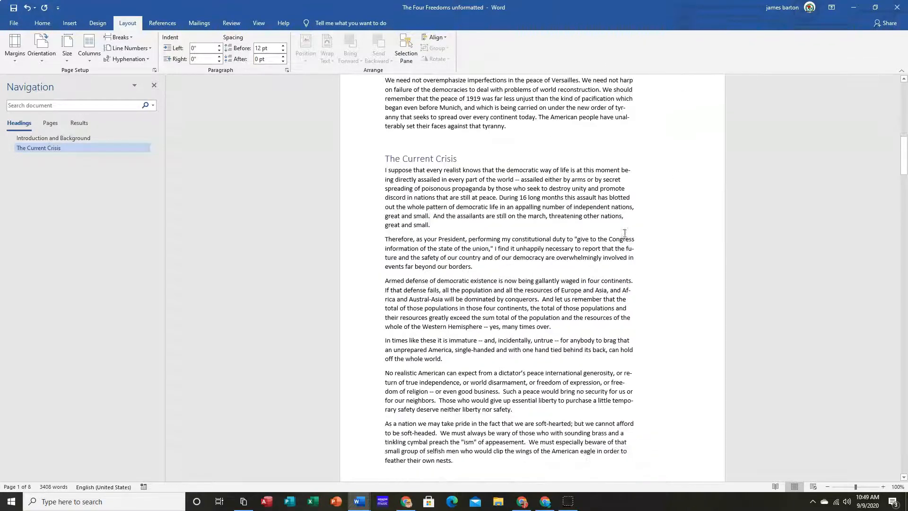
{"action": "scroll", "coordinate": [638, 236], "scroll_direction": "up", "scroll_amount": 6}
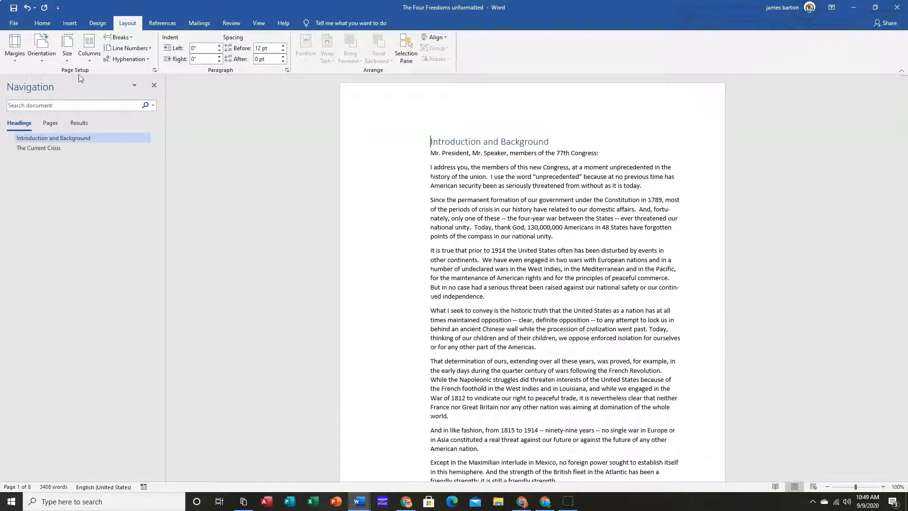
{"action": "left_click", "coordinate": [146, 59]}
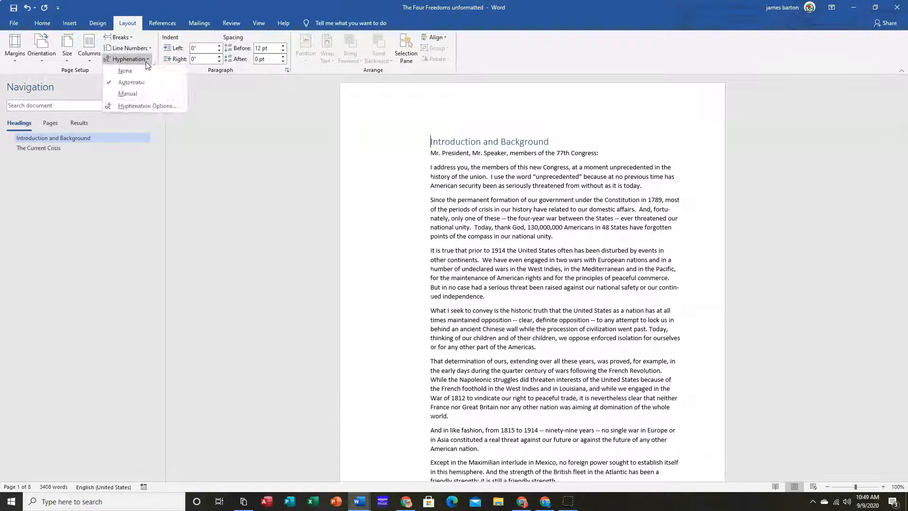
{"action": "left_click", "coordinate": [140, 71]}
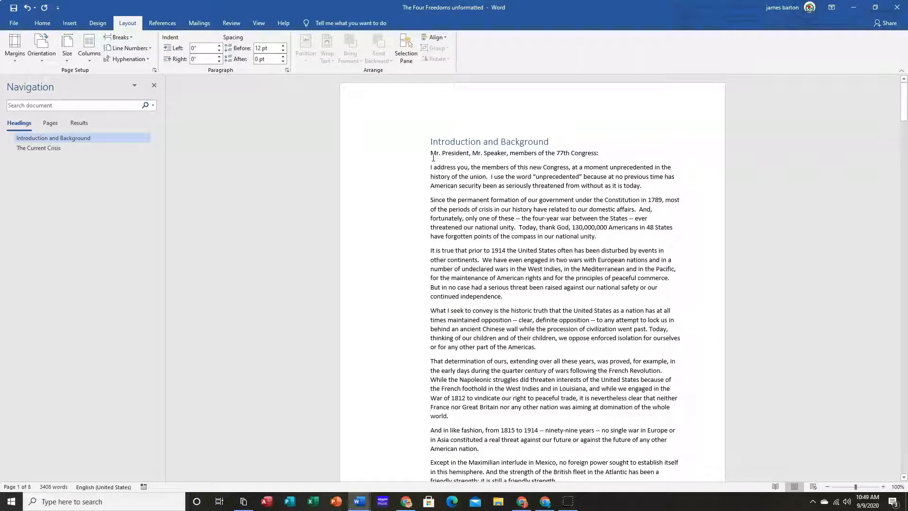
- Turn on continuous line numbering for the document and check the numbers across the page change
{"action": "left_click", "coordinate": [152, 49]}
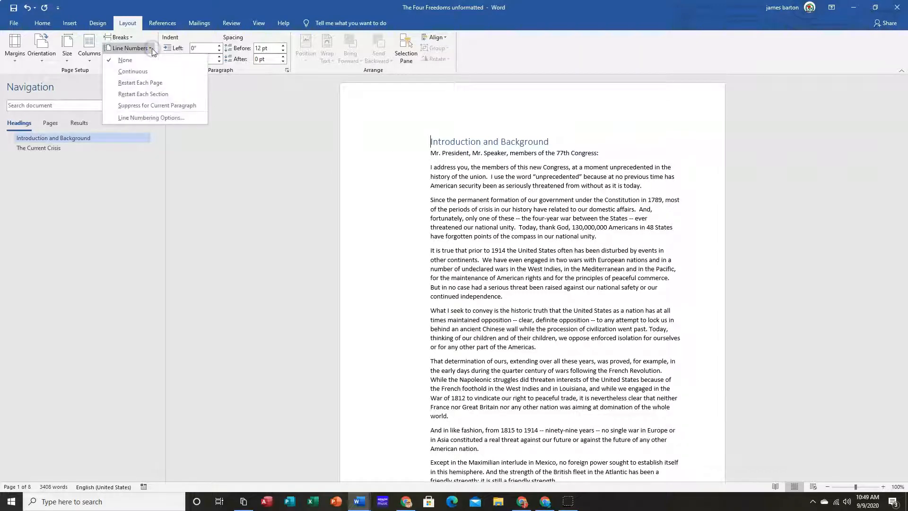
{"action": "left_click", "coordinate": [140, 71]}
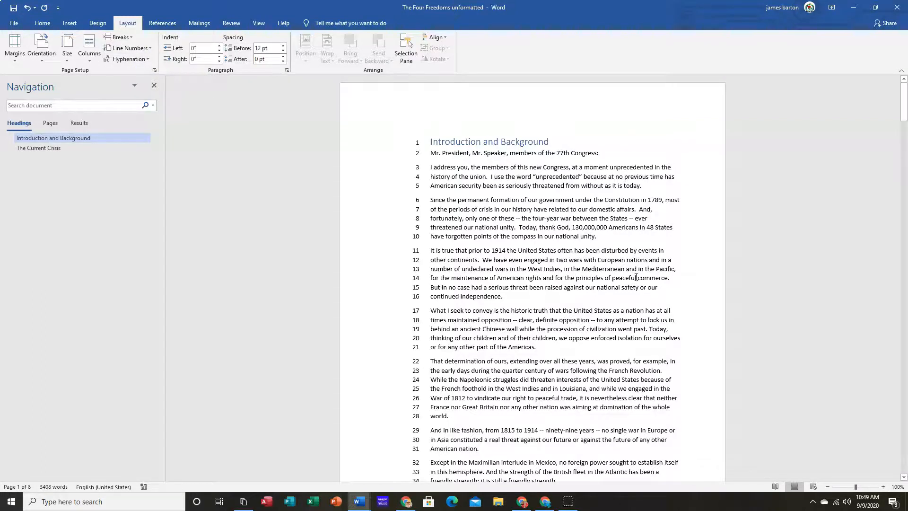
{"action": "scroll", "coordinate": [636, 276], "scroll_direction": "down", "scroll_amount": 18}
{"action": "scroll", "coordinate": [636, 277], "scroll_direction": "down", "scroll_amount": 9}
- Delete the numbered blank line above the heading The Current Crisis
{"action": "scroll", "coordinate": [639, 278], "scroll_direction": "up", "scroll_amount": 9}
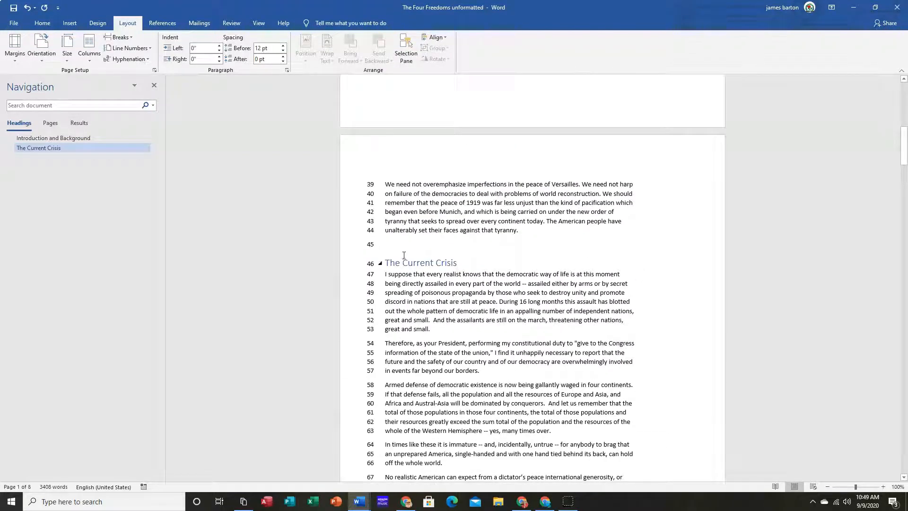
{"action": "left_click", "coordinate": [400, 244]}
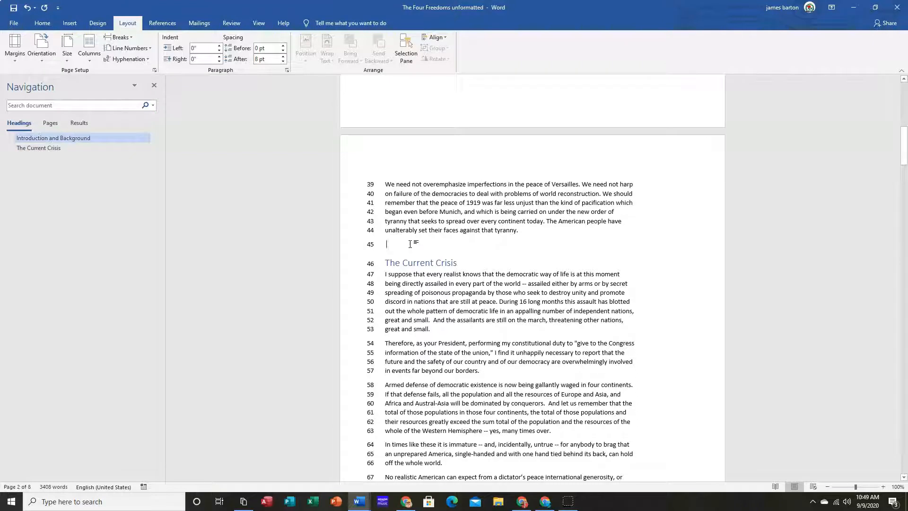
{"action": "key", "text": "BackSpace"}
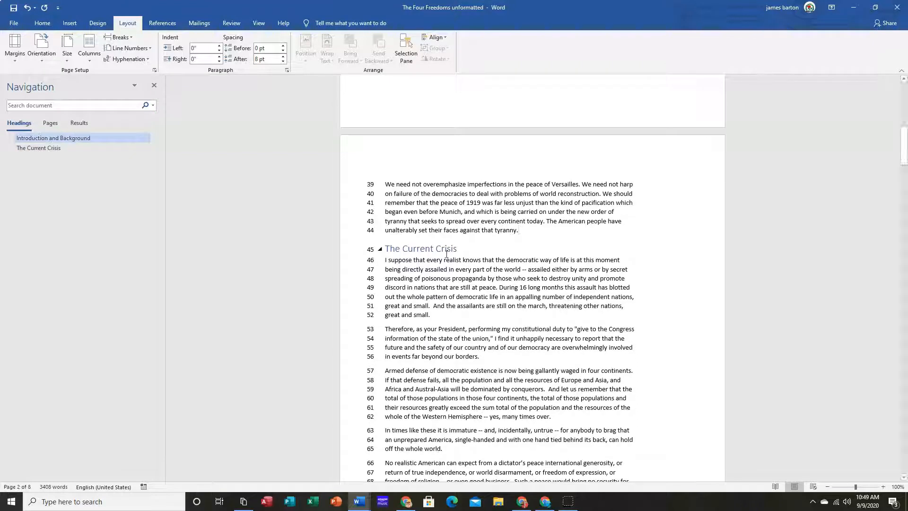
- Suppress line numbering for the heading Introduction and Background
{"action": "scroll", "coordinate": [433, 228], "scroll_direction": "up", "scroll_amount": 15}
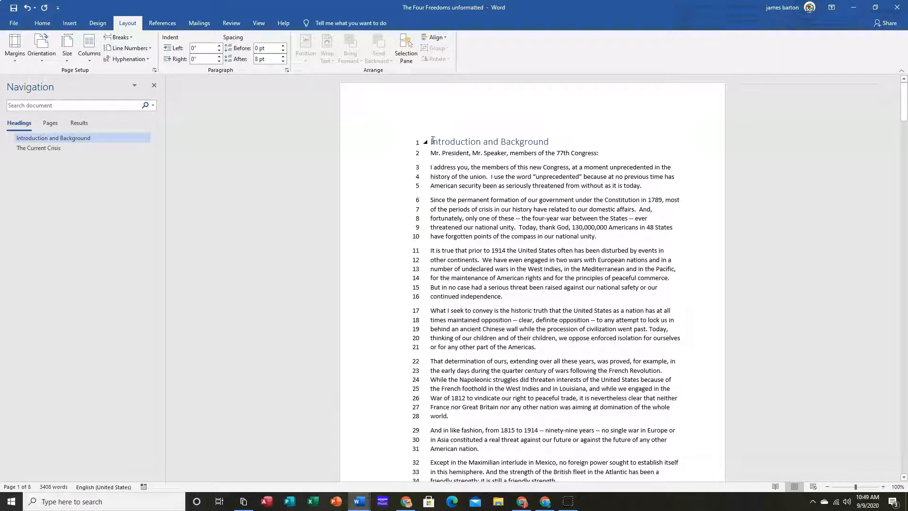
{"action": "left_click", "coordinate": [433, 140]}
{"action": "left_click", "coordinate": [146, 59]}
{"action": "left_click", "coordinate": [150, 49]}
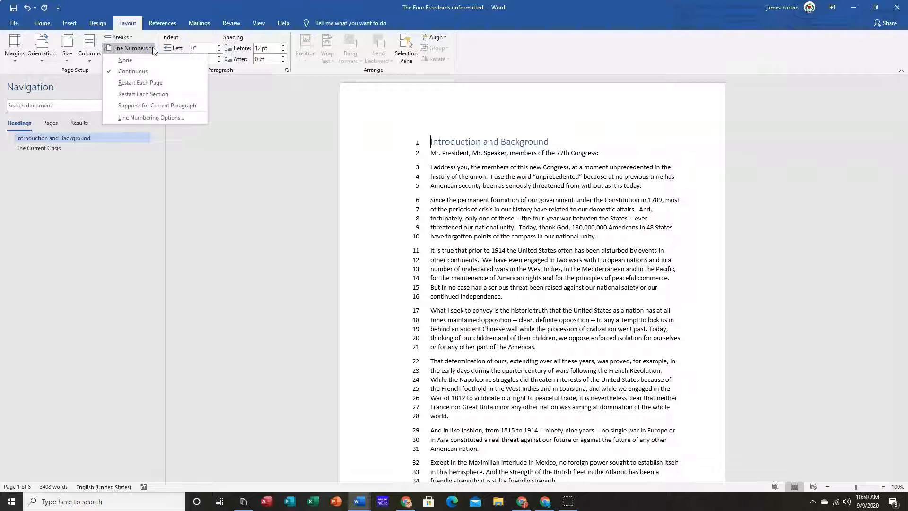
{"action": "left_click", "coordinate": [172, 104]}
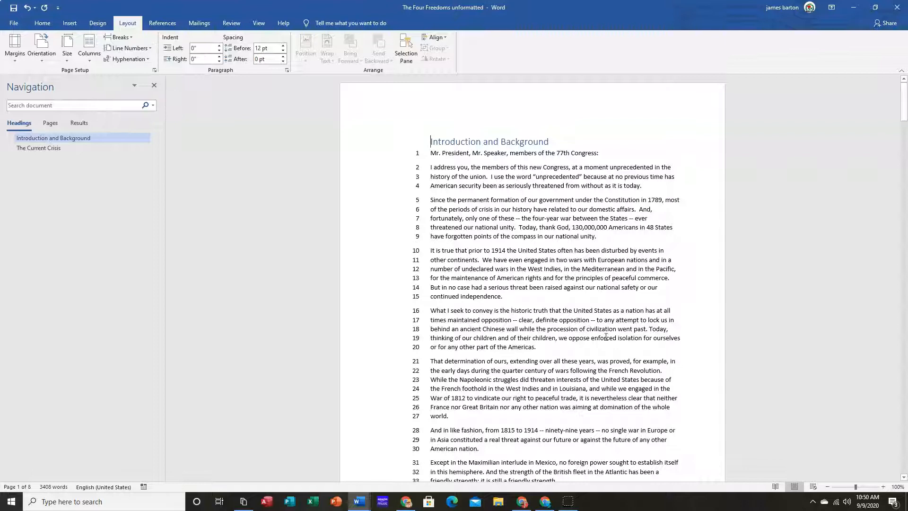
- Suppress line numbering for the heading The Current Crisis and check both headings
{"action": "scroll", "coordinate": [606, 337], "scroll_direction": "down", "scroll_amount": 15}
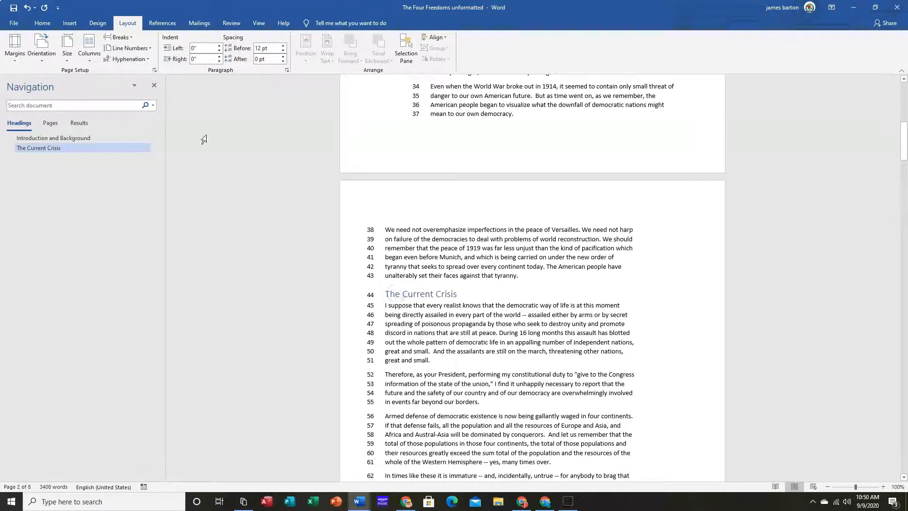
{"action": "left_click", "coordinate": [151, 49]}
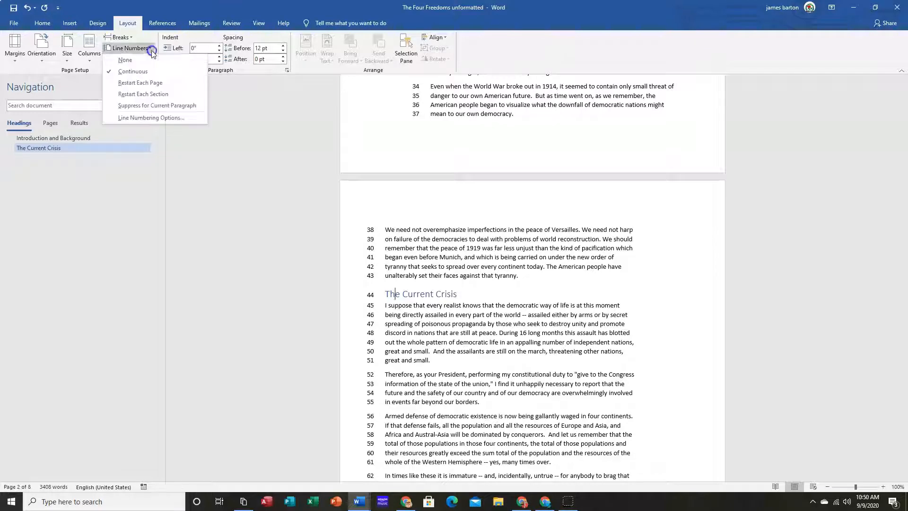
{"action": "left_click", "coordinate": [170, 106]}
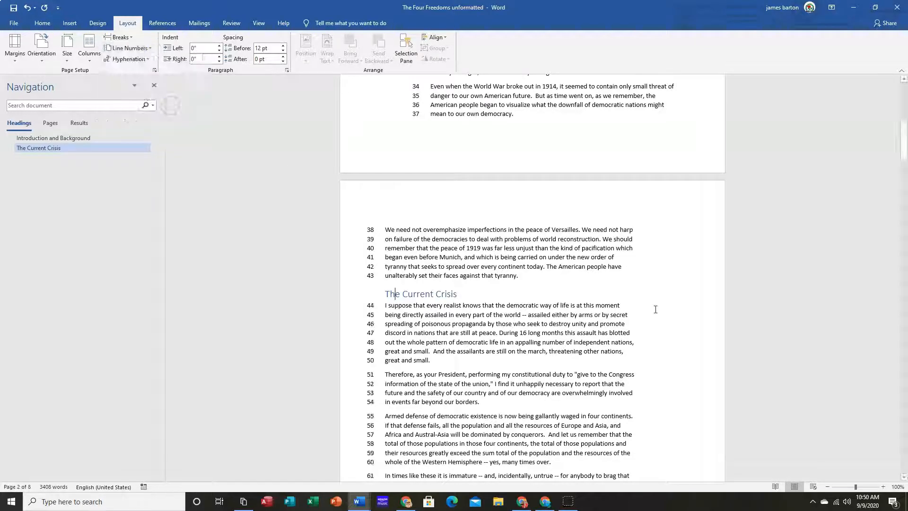
{"action": "scroll", "coordinate": [618, 291], "scroll_direction": "up", "scroll_amount": 10}
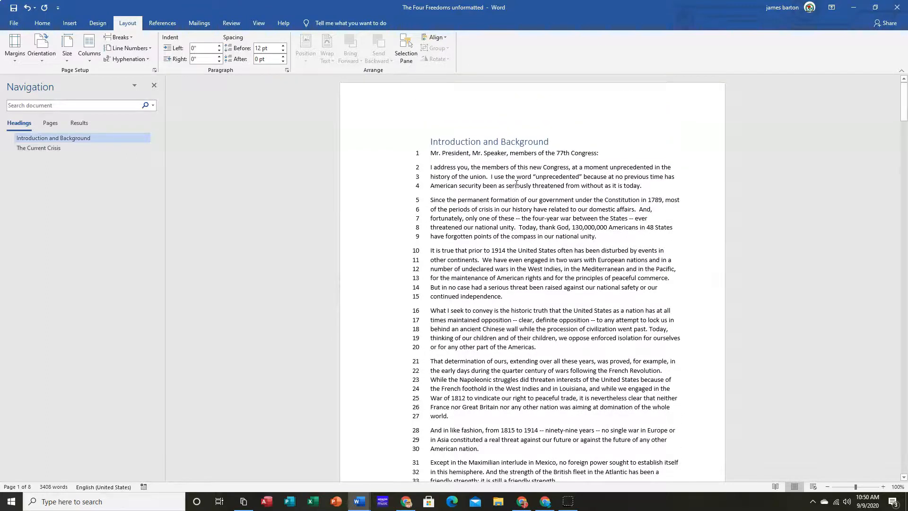
- Insert a Next Page section break directly before the heading The Current Crisis and check where the section starts
{"action": "scroll", "coordinate": [516, 183], "scroll_direction": "down", "scroll_amount": 12}
{"action": "left_click", "coordinate": [396, 319]}
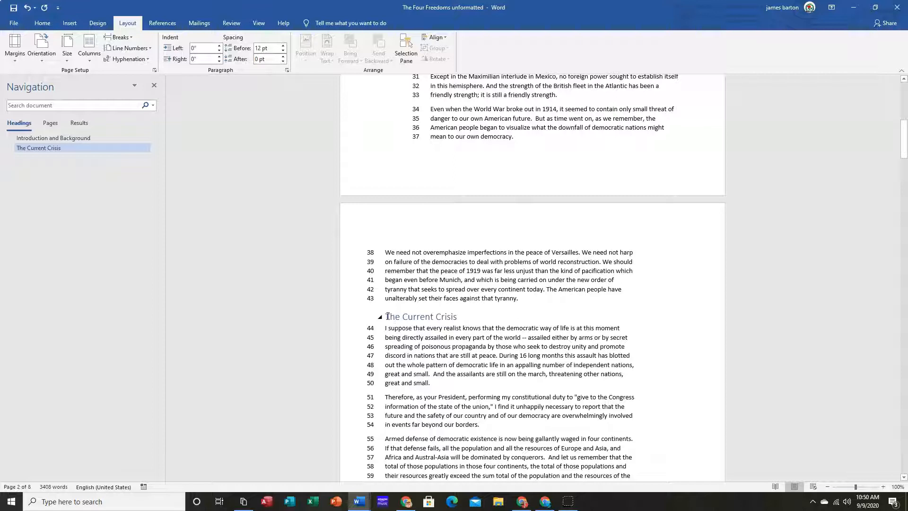
{"action": "scroll", "coordinate": [495, 339], "scroll_direction": "up", "scroll_amount": 10}
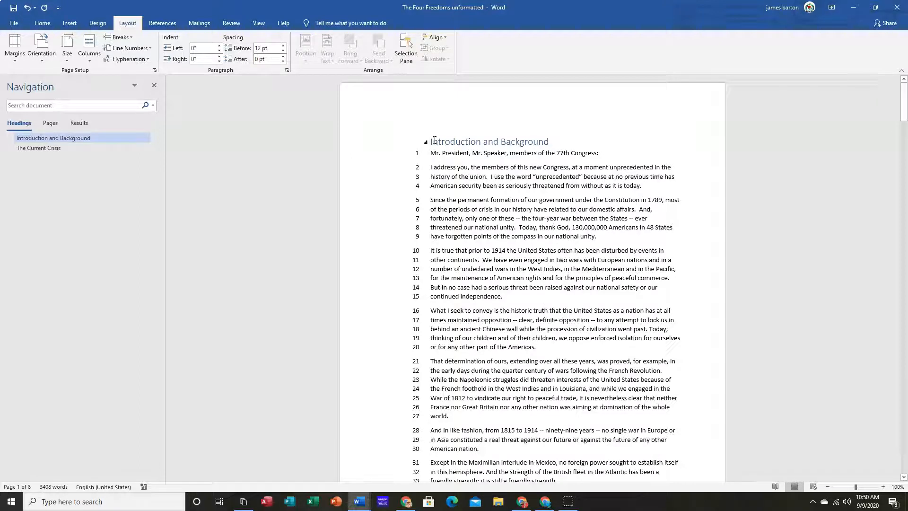
{"action": "scroll", "coordinate": [440, 147], "scroll_direction": "down", "scroll_amount": 10}
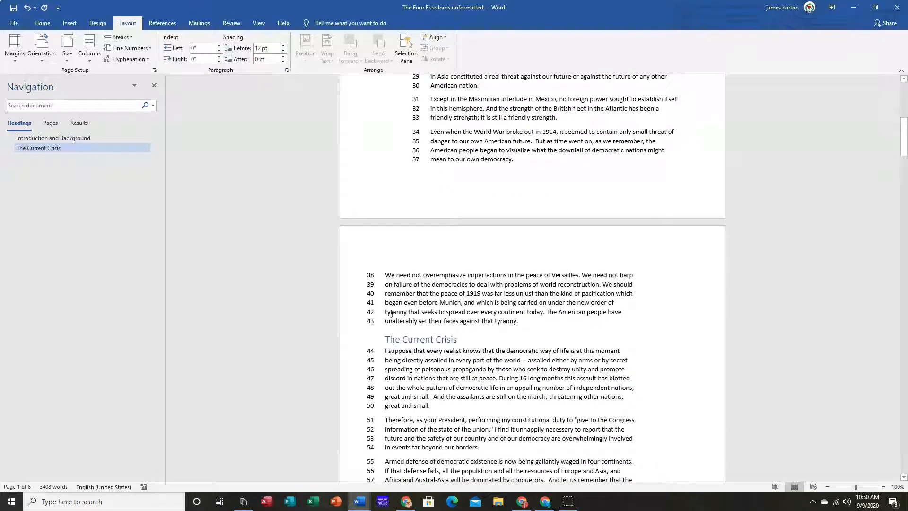
{"action": "left_click", "coordinate": [387, 337]}
{"action": "left_click", "coordinate": [131, 38]}
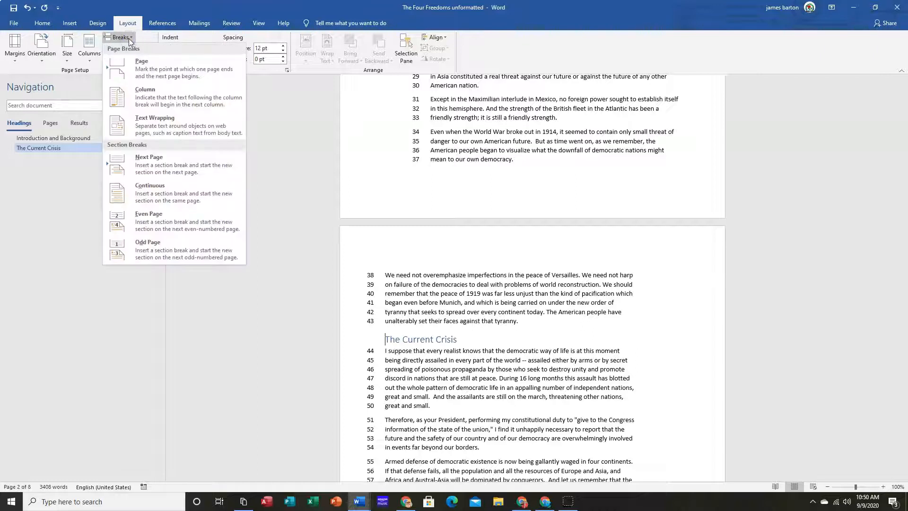
{"action": "left_click", "coordinate": [182, 162]}
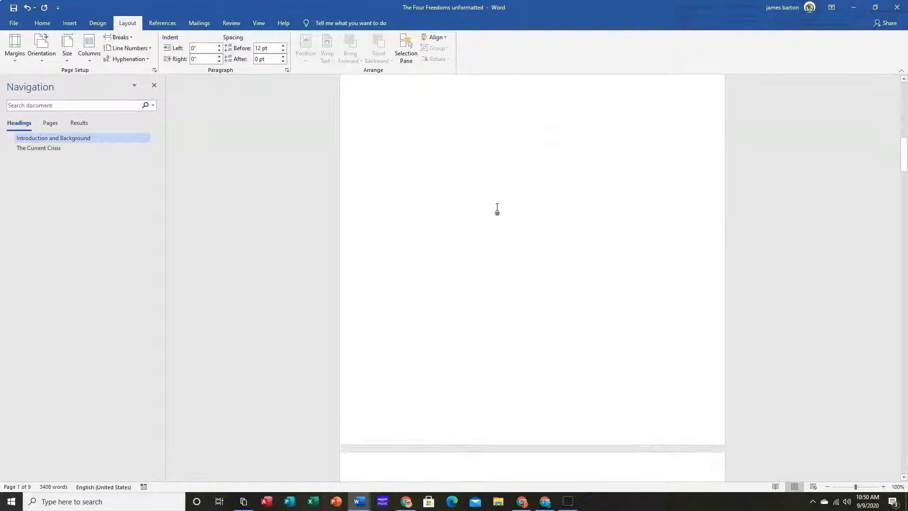
{"action": "scroll", "coordinate": [498, 208], "scroll_direction": "down", "scroll_amount": 12}
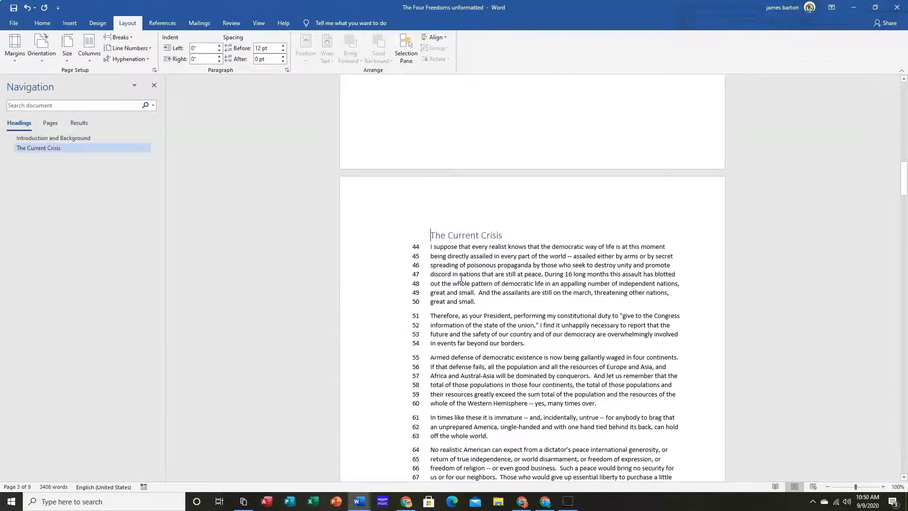
- Insert a Next Page section break directly before the red title The Nation's Commitment to Freedom
{"action": "scroll", "coordinate": [466, 277], "scroll_direction": "down", "scroll_amount": 12}
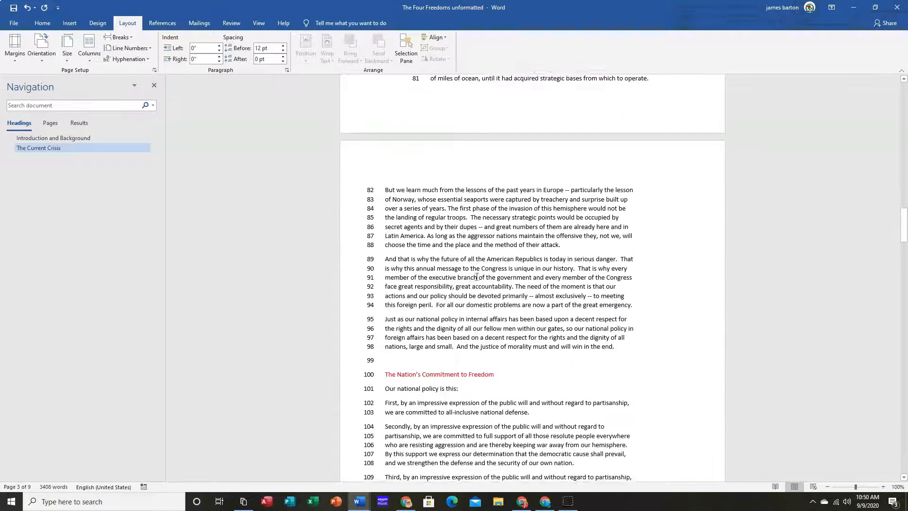
{"action": "left_click", "coordinate": [386, 372]}
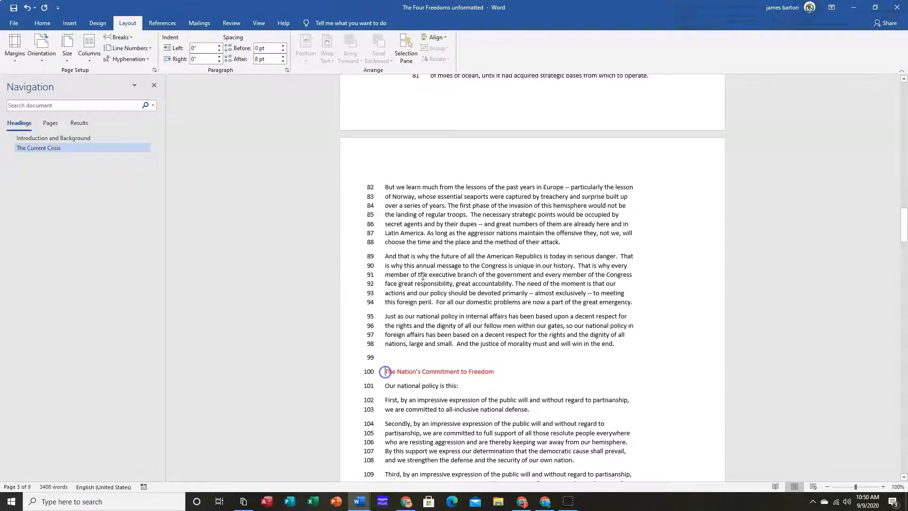
{"action": "left_click", "coordinate": [132, 38]}
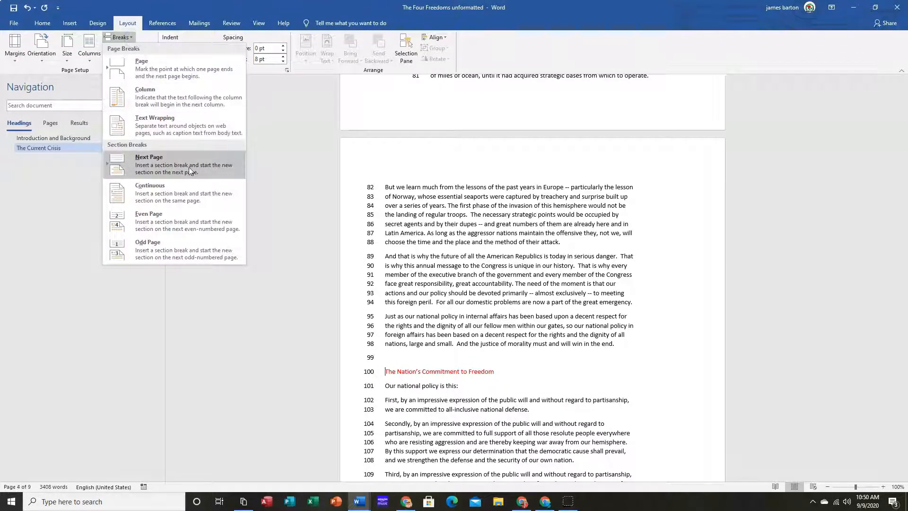
{"action": "left_click", "coordinate": [190, 171]}
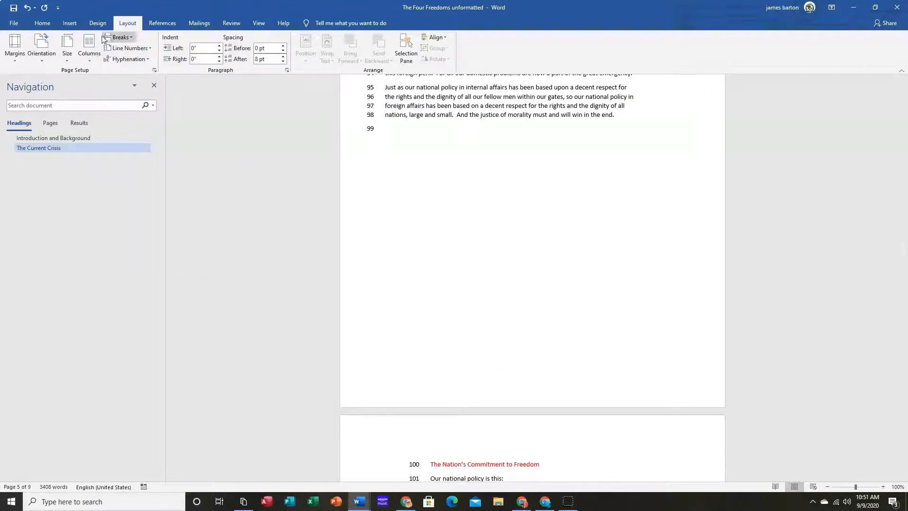
{"action": "left_click", "coordinate": [69, 24]}
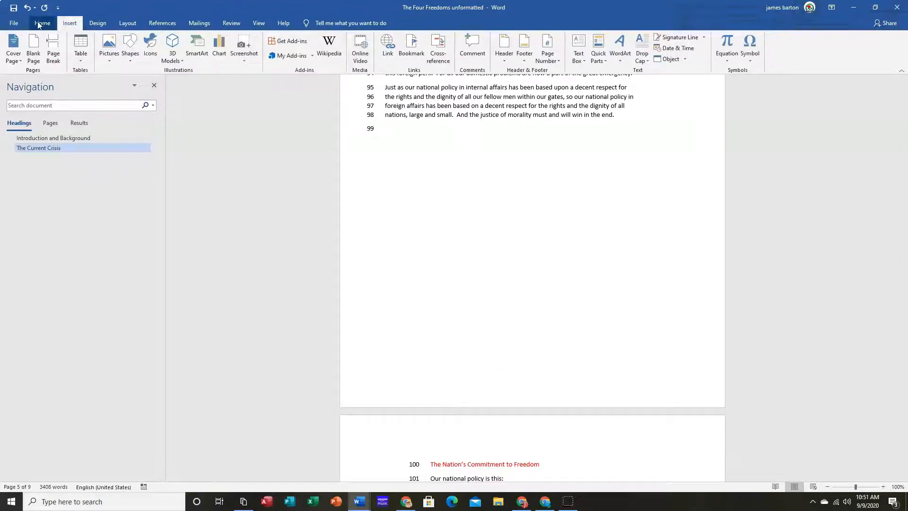
- Apply the Heading 1 style to the title The Nation's Commitment to Freedom and suppress line numbering for it
{"action": "left_click", "coordinate": [41, 25]}
{"action": "left_click", "coordinate": [406, 46]}
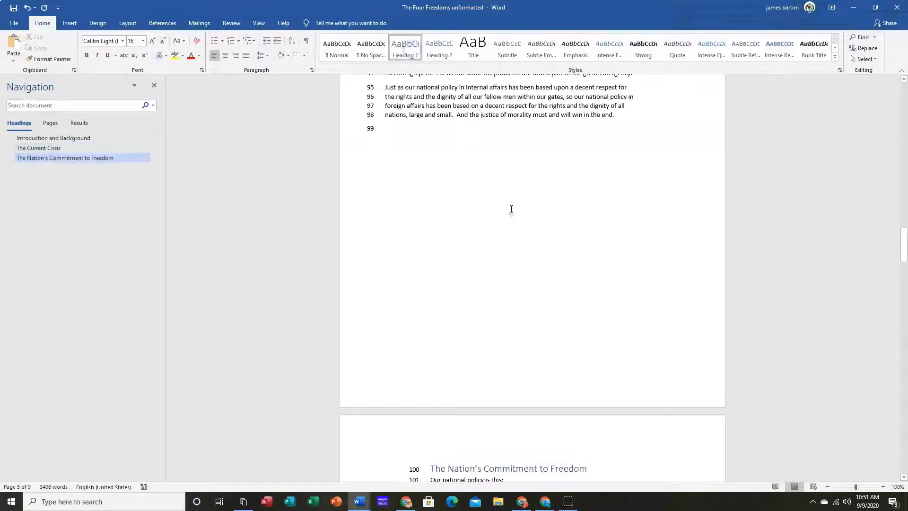
{"action": "left_click", "coordinate": [127, 24]}
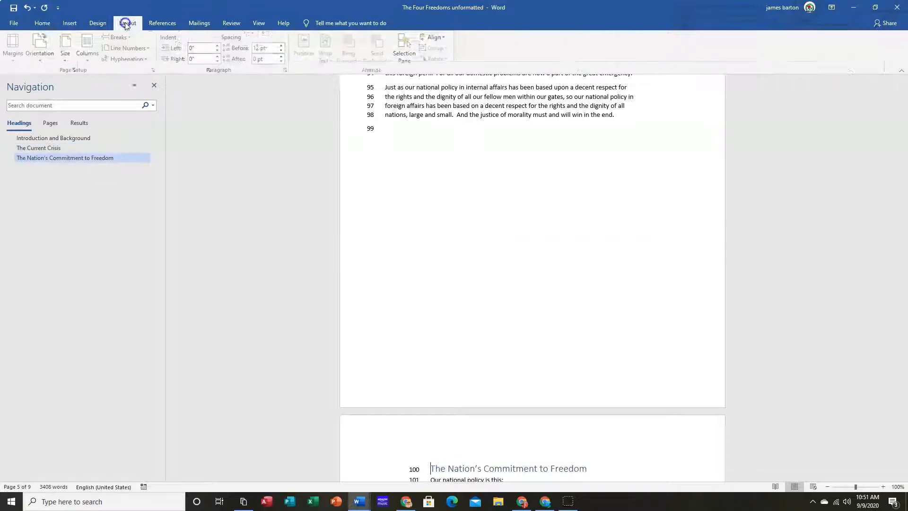
{"action": "left_click", "coordinate": [148, 48]}
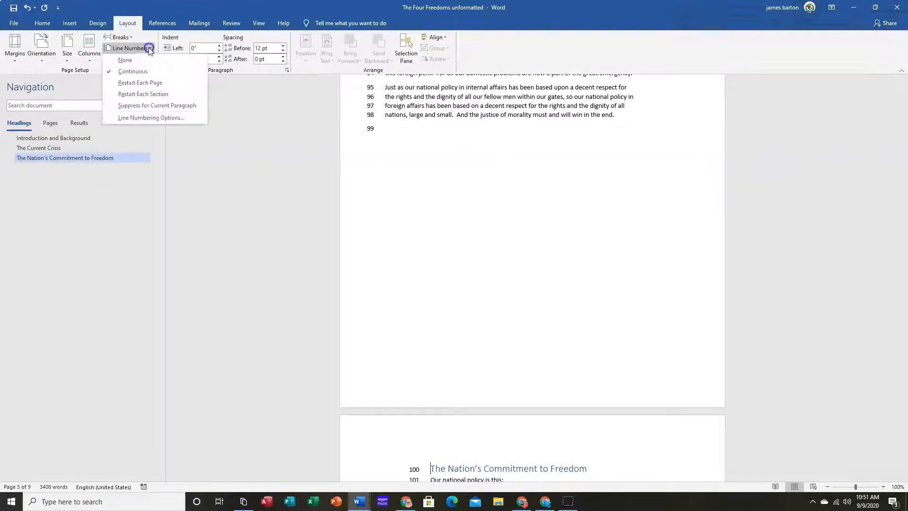
{"action": "left_click", "coordinate": [178, 105]}
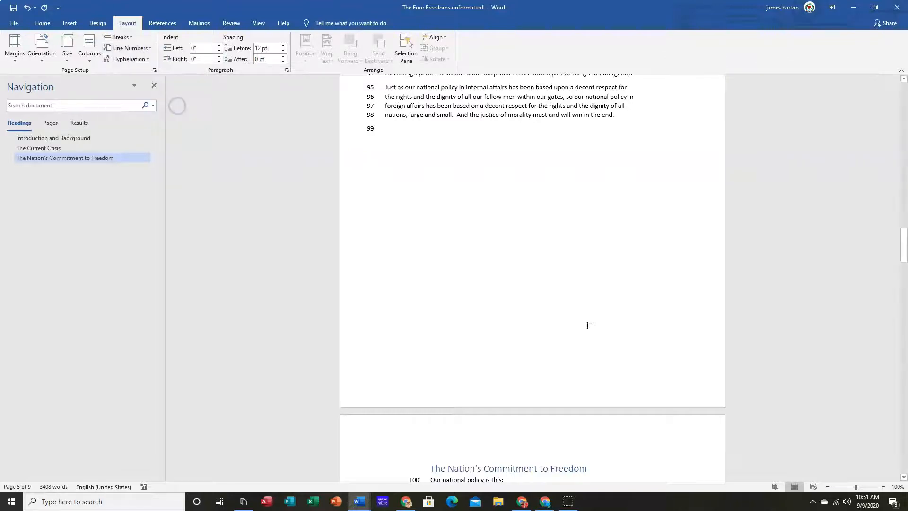
- Review the page starts and line numbering from The Nation's Commitment to Freedom back to The Current Crisis
{"action": "scroll", "coordinate": [567, 307], "scroll_direction": "down", "scroll_amount": 4}
{"action": "scroll", "coordinate": [567, 294], "scroll_direction": "up", "scroll_amount": 5}
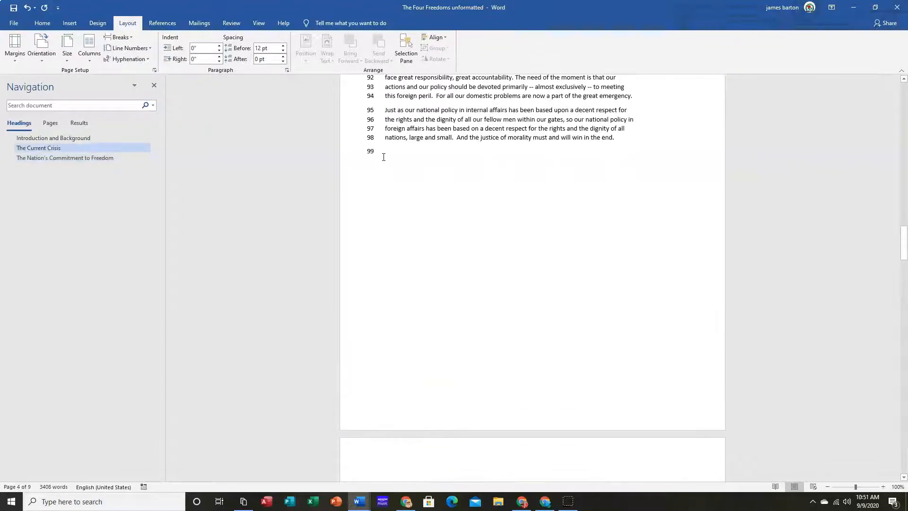
{"action": "scroll", "coordinate": [547, 353], "scroll_direction": "down", "scroll_amount": 5}
{"action": "scroll", "coordinate": [542, 334], "scroll_direction": "up", "scroll_amount": 6}
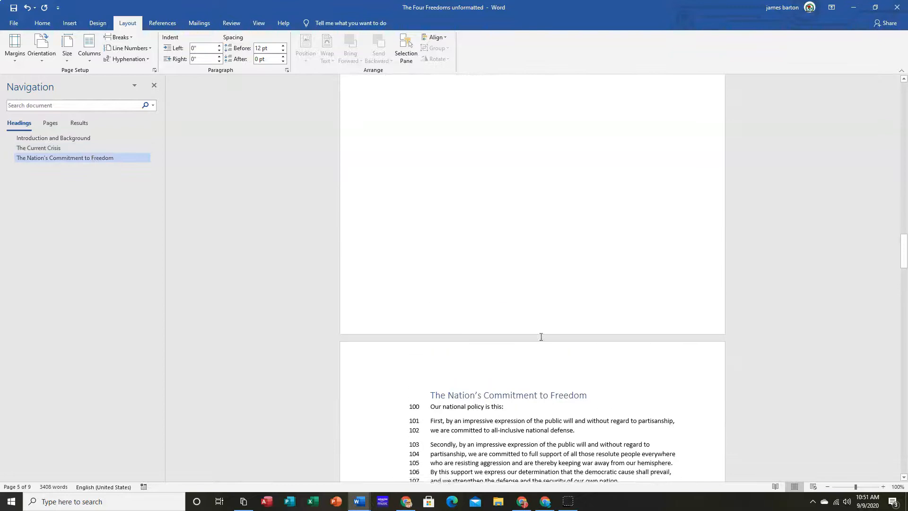
{"action": "scroll", "coordinate": [543, 336], "scroll_direction": "up", "scroll_amount": 10}
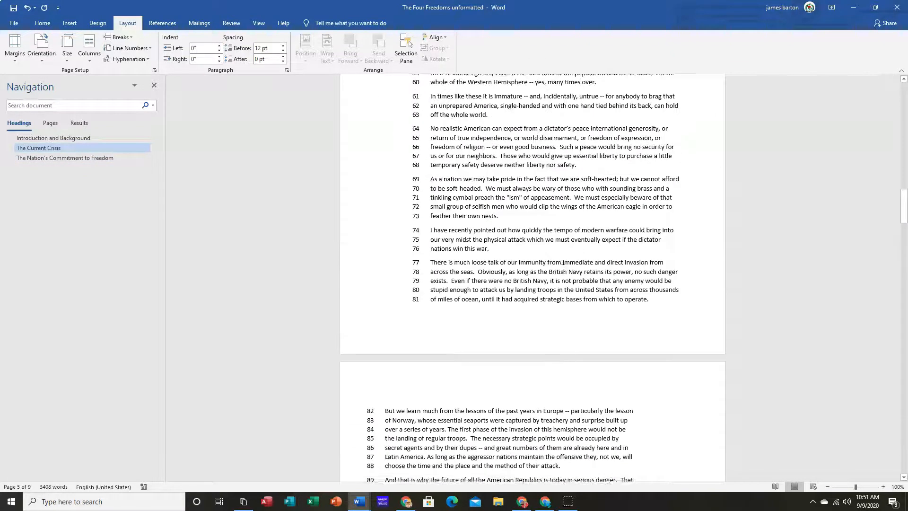
{"action": "scroll", "coordinate": [572, 283], "scroll_direction": "up", "scroll_amount": 8}
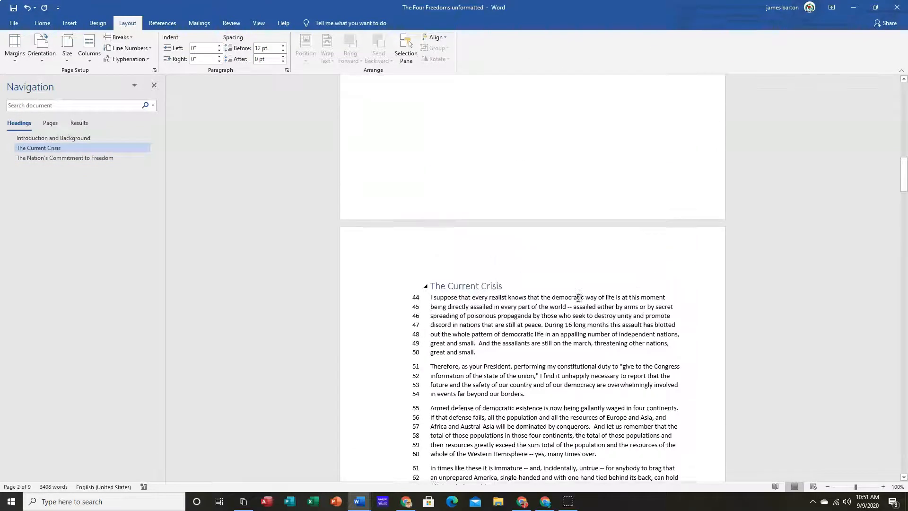
{"action": "scroll", "coordinate": [578, 296], "scroll_direction": "up", "scroll_amount": 4}
{"action": "scroll", "coordinate": [578, 288], "scroll_direction": "down", "scroll_amount": 3}
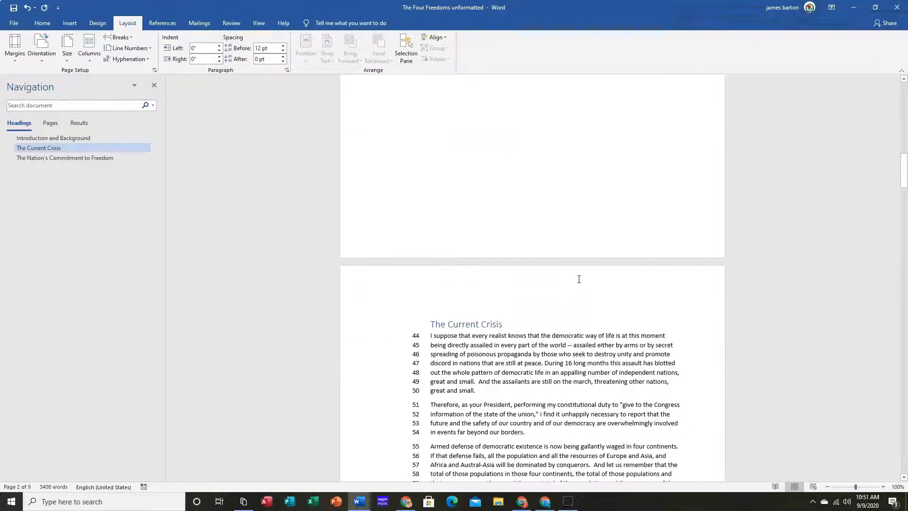
{"action": "scroll", "coordinate": [582, 278], "scroll_direction": "down", "scroll_amount": 3}
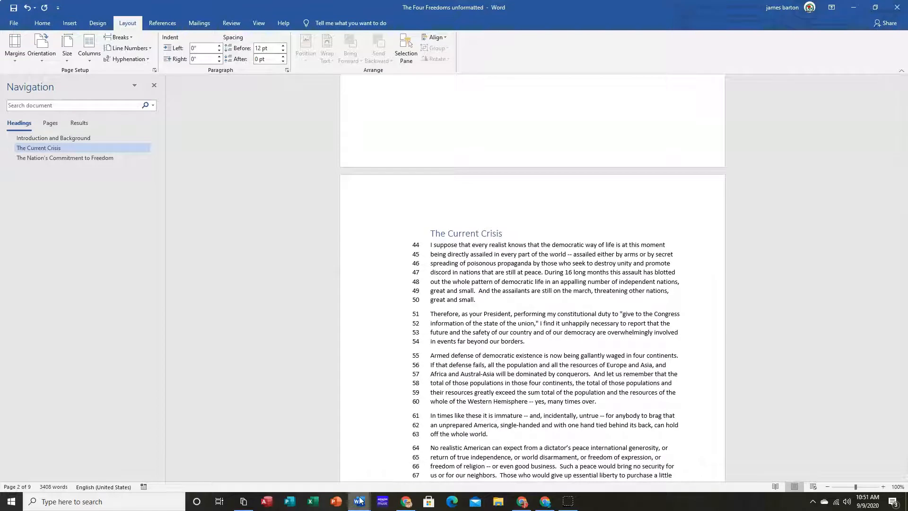
- Switch to the finished document The Four Freedoms and examine its cover page and the start of Introduction and Background
{"action": "mouse_move", "coordinate": [359, 500]}
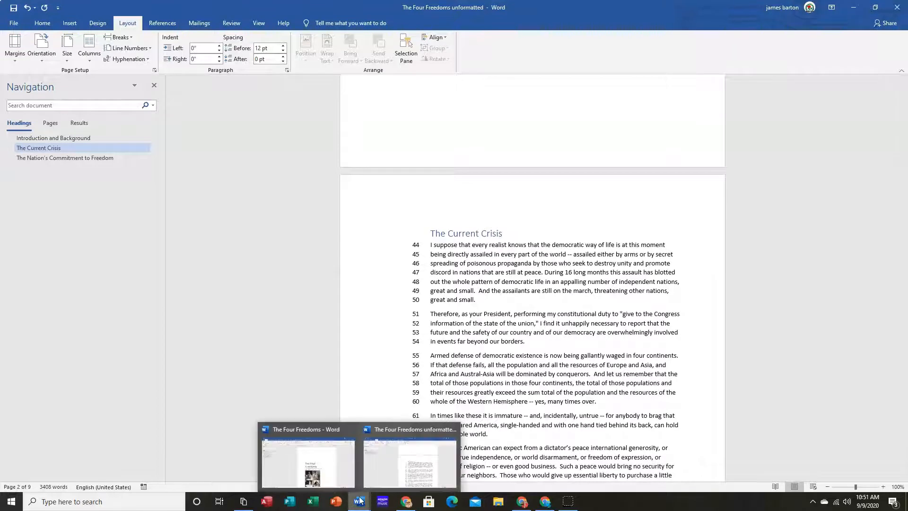
{"action": "left_click", "coordinate": [340, 475]}
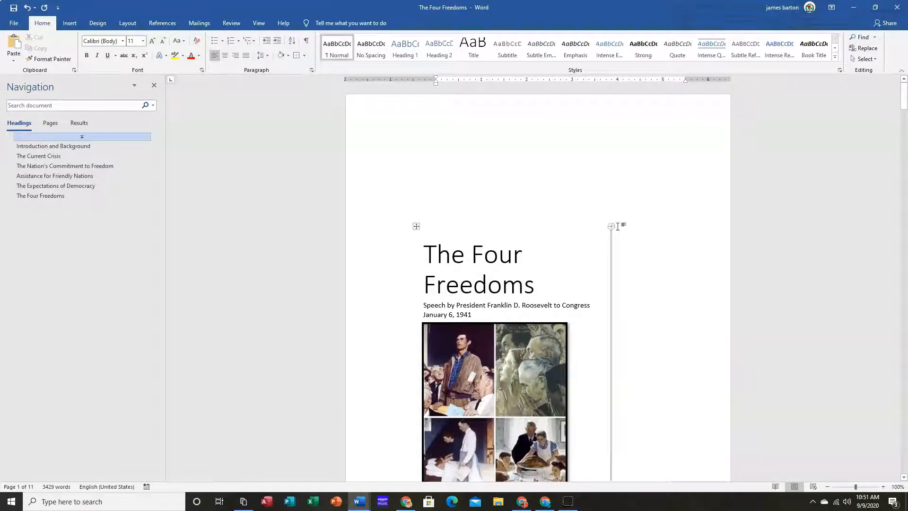
{"action": "scroll", "coordinate": [624, 220], "scroll_direction": "down", "scroll_amount": 2}
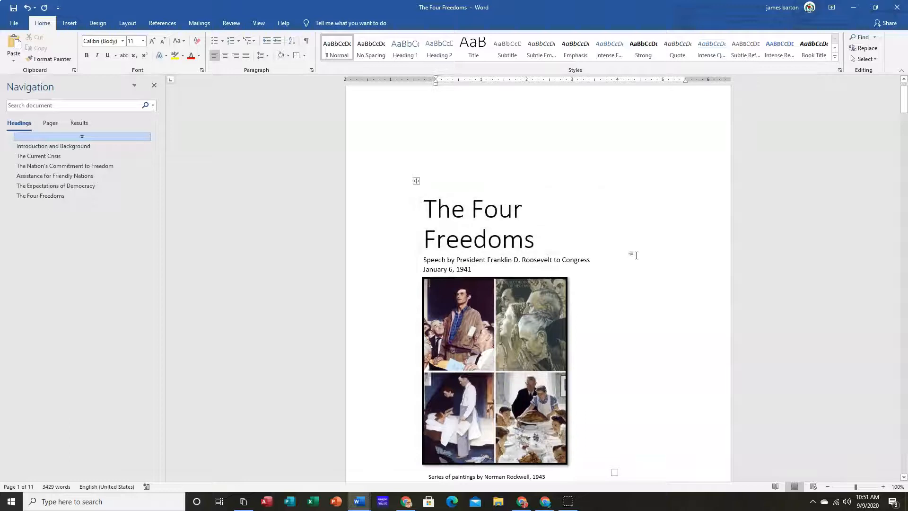
{"action": "scroll", "coordinate": [633, 241], "scroll_direction": "down", "scroll_amount": 4}
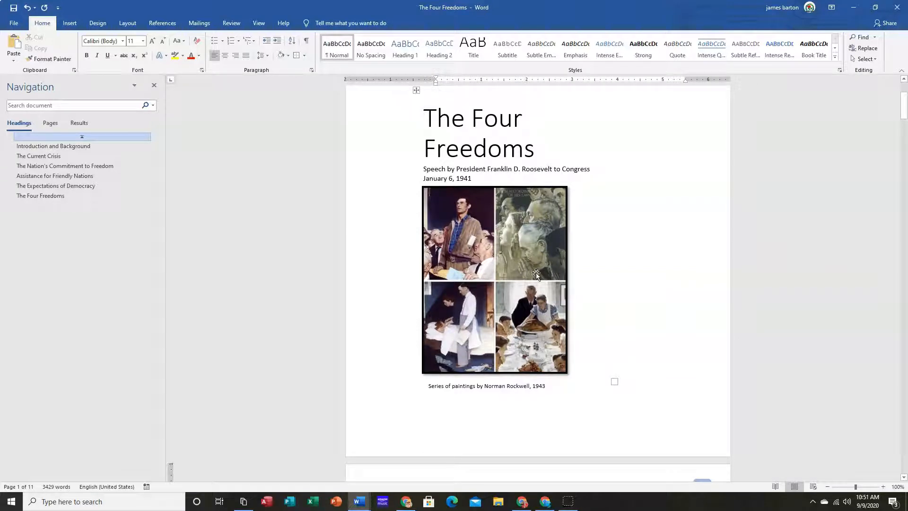
{"action": "scroll", "coordinate": [523, 254], "scroll_direction": "down", "scroll_amount": 5}
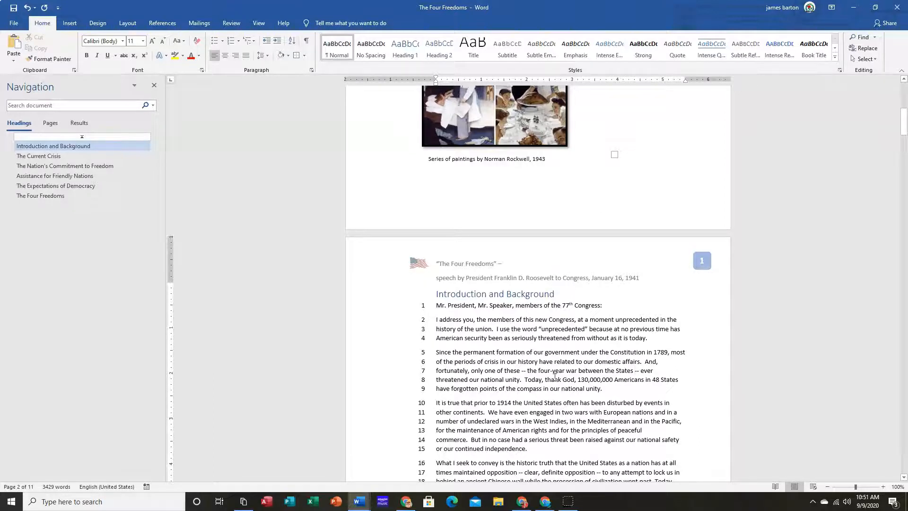
{"action": "scroll", "coordinate": [555, 376], "scroll_direction": "down", "scroll_amount": 2}
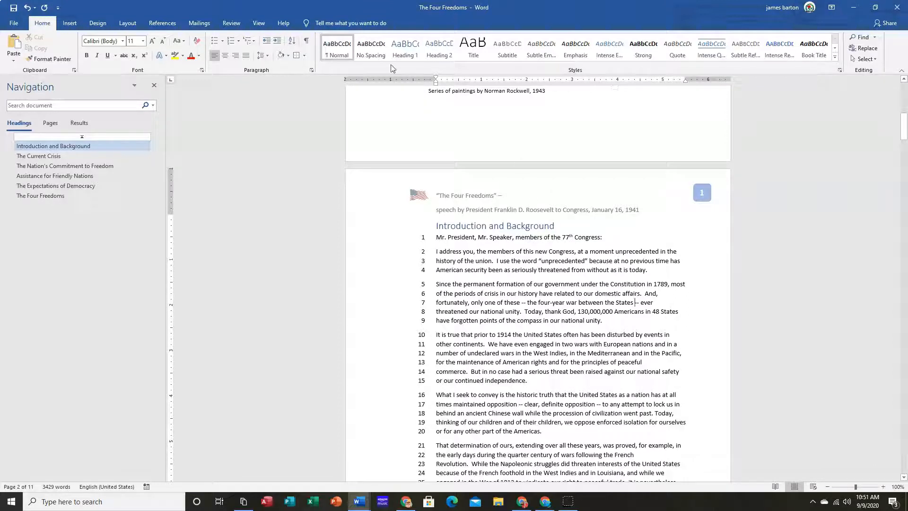
- Open the header of the Introduction and Background page for editing and look through the page number options
{"action": "left_click", "coordinate": [69, 24]}
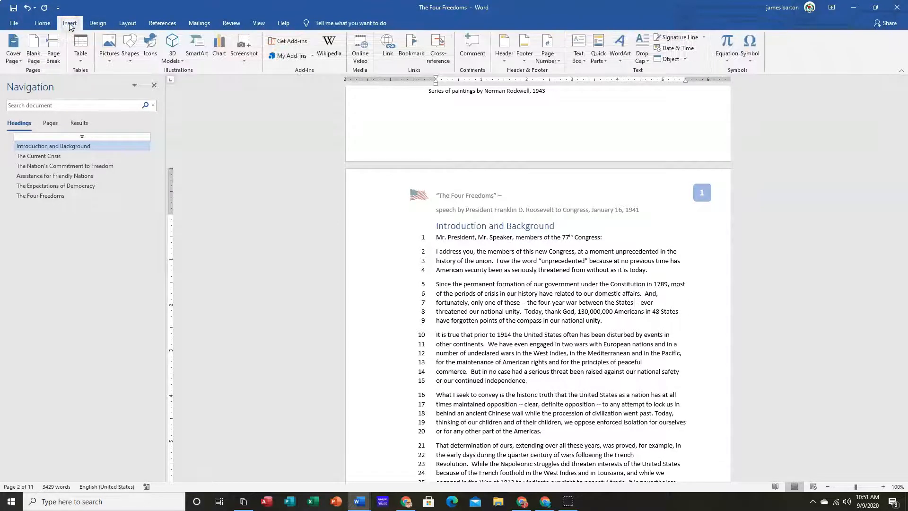
{"action": "left_click", "coordinate": [504, 53]}
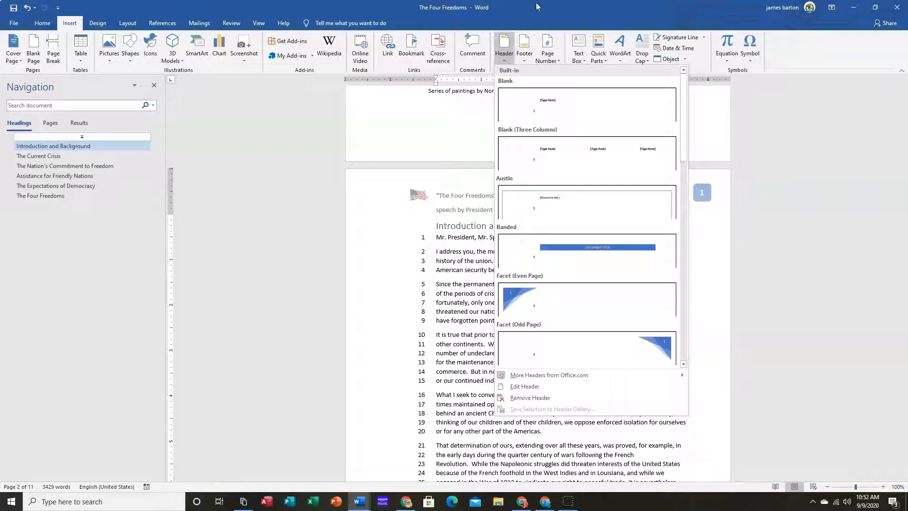
{"action": "left_click", "coordinate": [530, 386]}
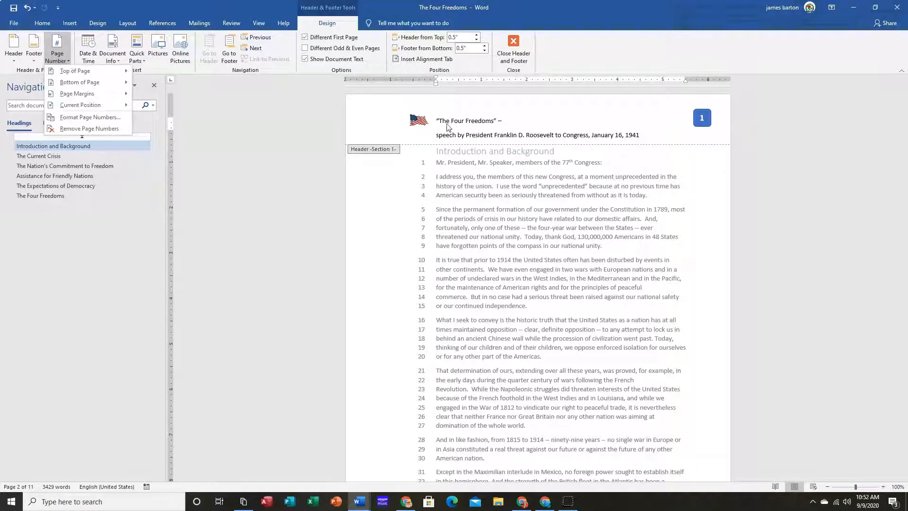
{"action": "left_click", "coordinate": [543, 203]}
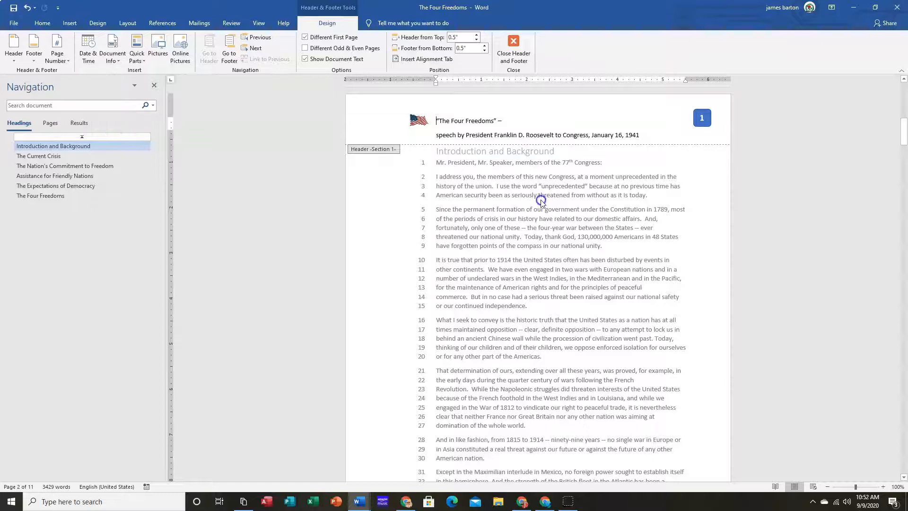
- Compare the headers and page numbers across the first two sections, and close the header
{"action": "scroll", "coordinate": [543, 204], "scroll_direction": "down", "scroll_amount": 10}
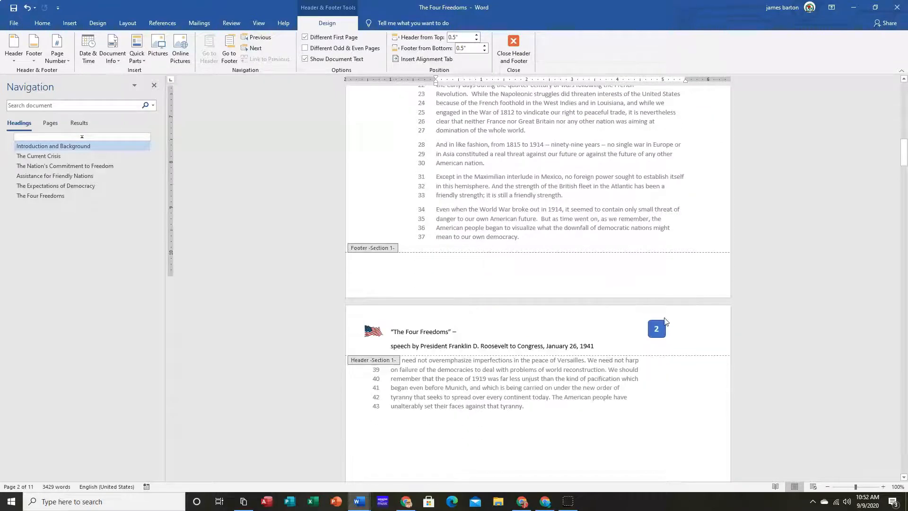
{"action": "scroll", "coordinate": [622, 296], "scroll_direction": "down", "scroll_amount": 10}
{"action": "scroll", "coordinate": [488, 250], "scroll_direction": "down", "scroll_amount": 8}
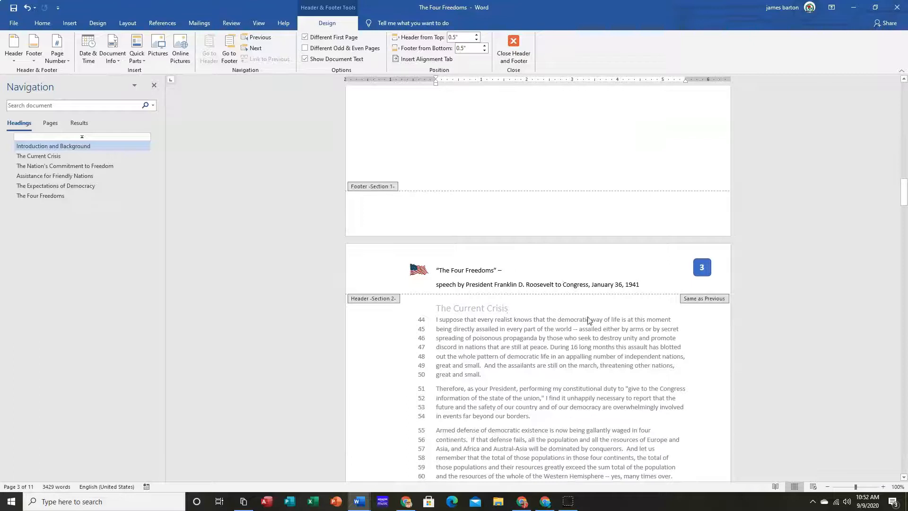
{"action": "scroll", "coordinate": [585, 298], "scroll_direction": "up", "scroll_amount": 20}
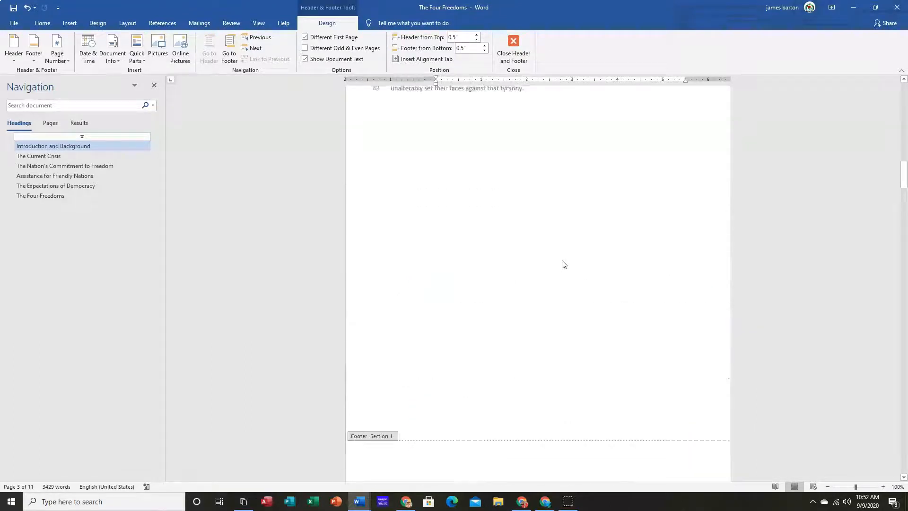
{"action": "scroll", "coordinate": [568, 252], "scroll_direction": "up", "scroll_amount": 4}
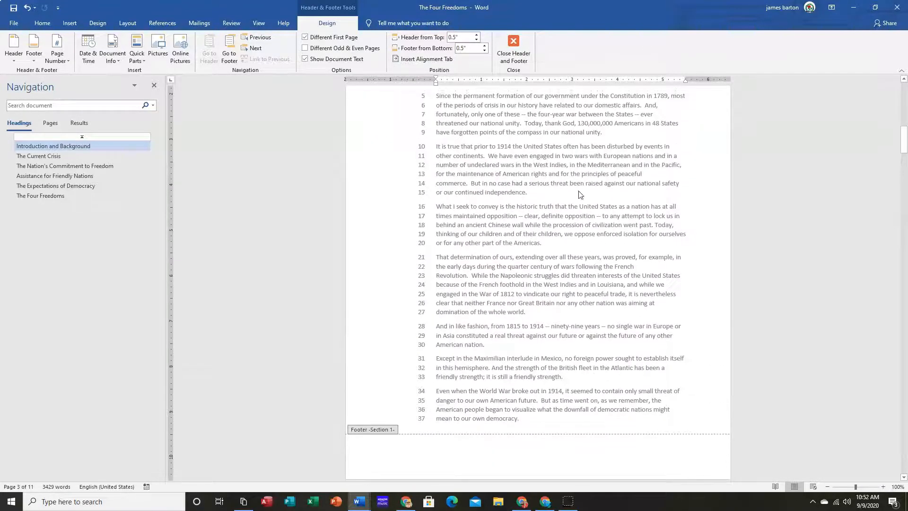
{"action": "scroll", "coordinate": [518, 306], "scroll_direction": "up", "scroll_amount": 5}
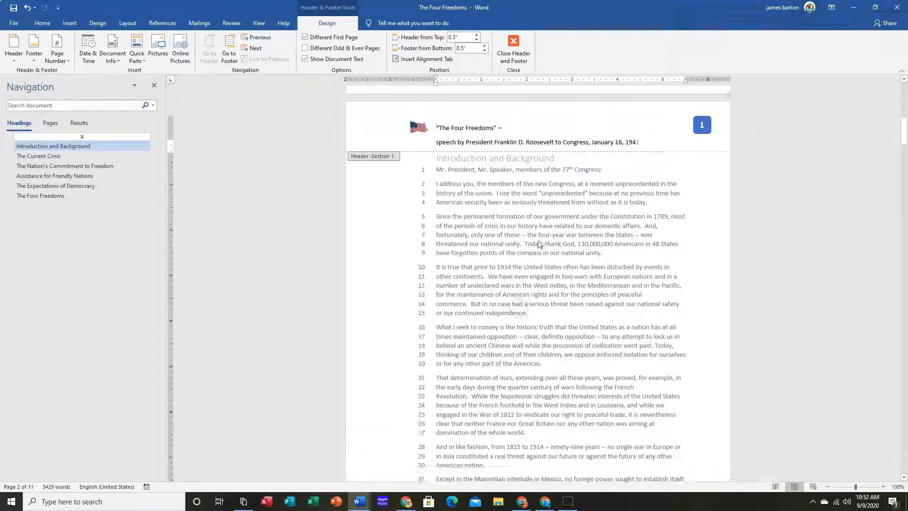
{"action": "left_click", "coordinate": [514, 46]}
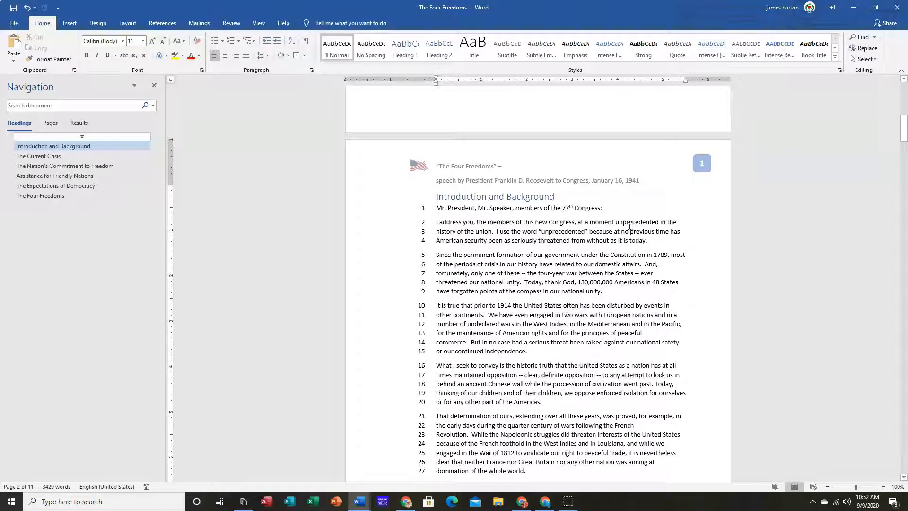
- Reopen the header above Introduction and Background, return to the body text and view the following page's header
{"action": "double_click", "coordinate": [589, 157]}
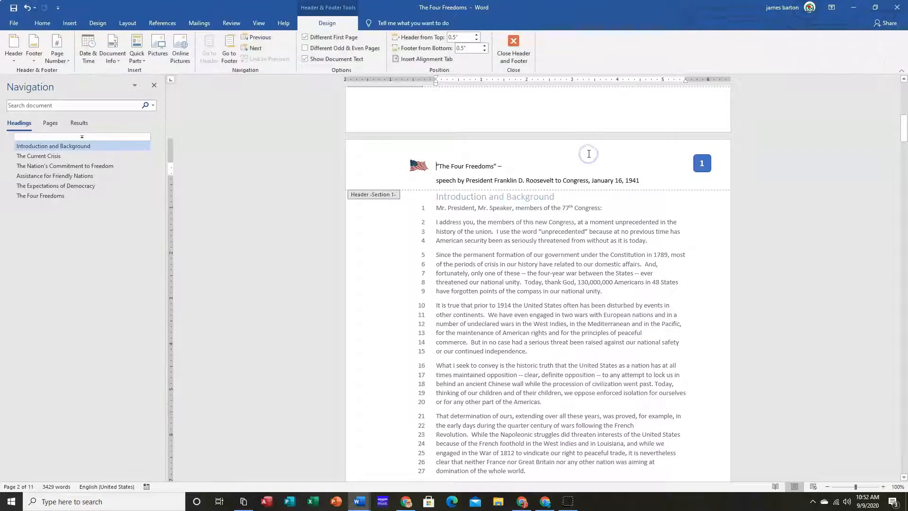
{"action": "scroll", "coordinate": [602, 157], "scroll_direction": "up", "scroll_amount": 2}
{"action": "scroll", "coordinate": [577, 213], "scroll_direction": "down", "scroll_amount": 2}
{"action": "double_click", "coordinate": [553, 256]}
{"action": "scroll", "coordinate": [554, 257], "scroll_direction": "down", "scroll_amount": 10}
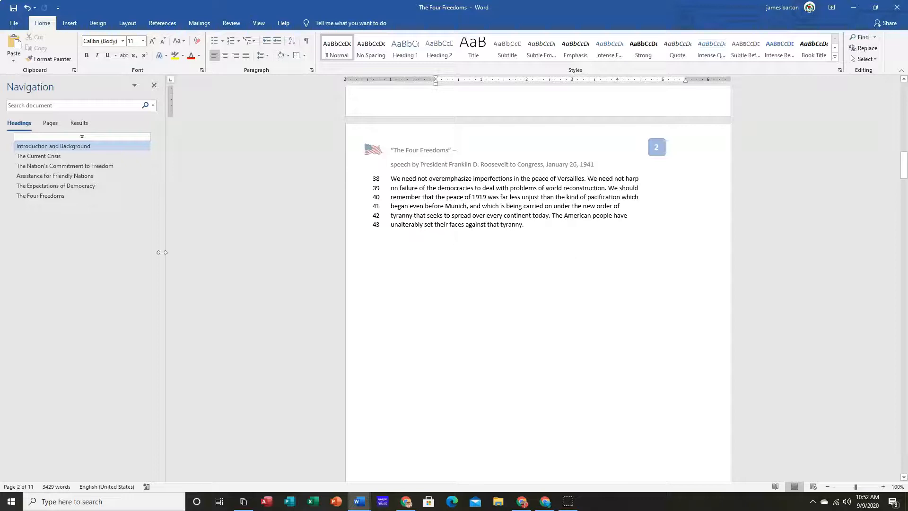
- Go to the heading The Four Freedoms and examine the page header and the bordered, shaded paragraphs beneath it
{"action": "left_click", "coordinate": [43, 196]}
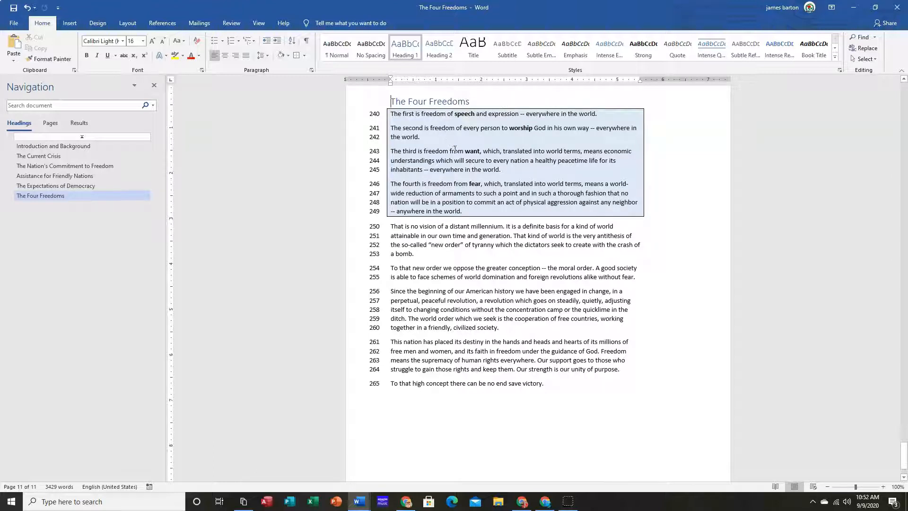
{"action": "scroll", "coordinate": [510, 152], "scroll_direction": "up", "scroll_amount": 2}
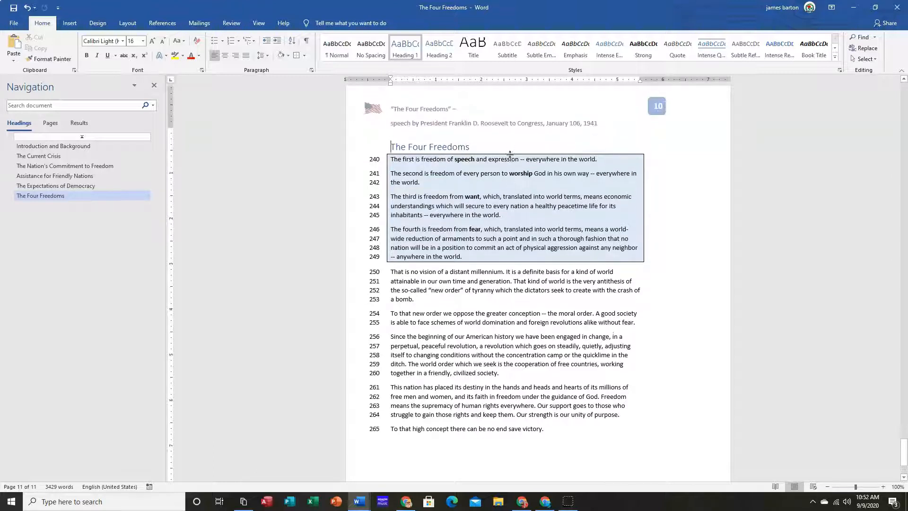
{"action": "scroll", "coordinate": [512, 152], "scroll_direction": "up", "scroll_amount": 2}
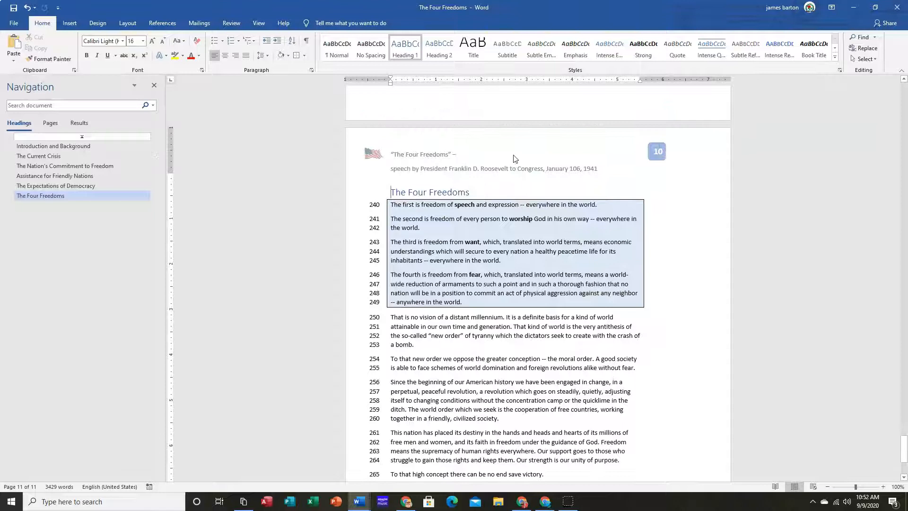
{"action": "scroll", "coordinate": [513, 160], "scroll_direction": "down", "scroll_amount": 3}
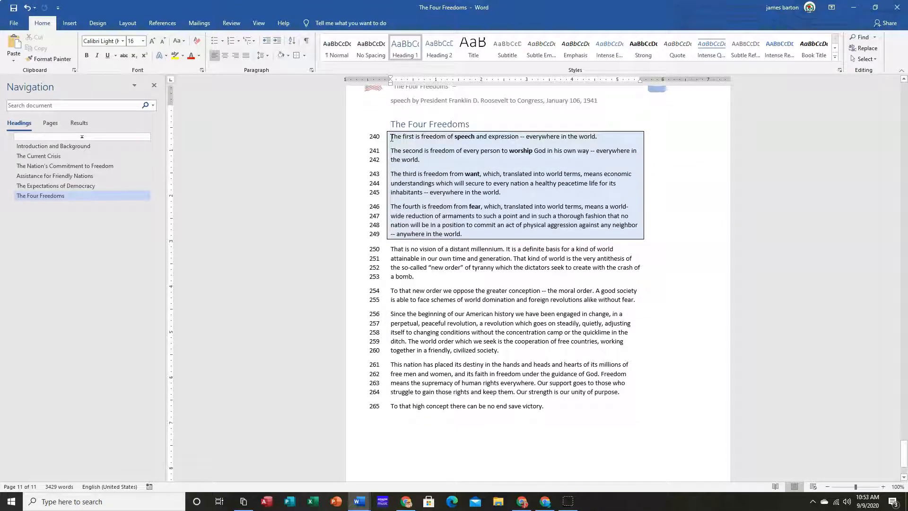
- Check the Outside Borders option for the four paragraphs directly beneath The Four Freedoms heading and apply a light blue shading to them
{"action": "left_click", "coordinate": [391, 137]}
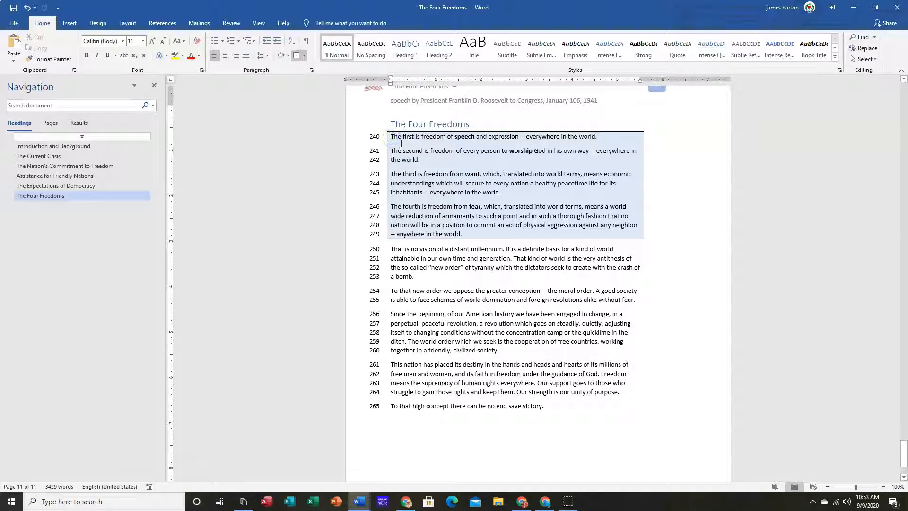
{"action": "left_click_drag", "start_coordinate": [392, 138], "coordinate": [486, 234]}
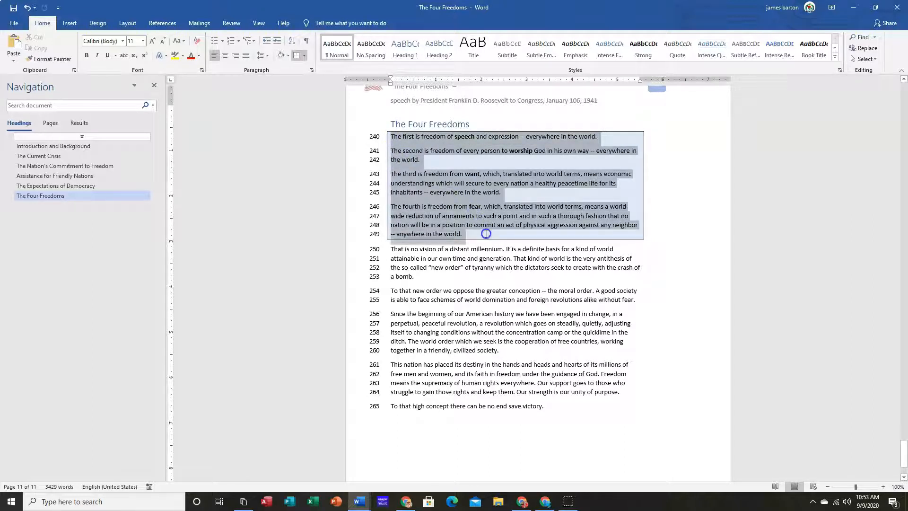
{"action": "left_click", "coordinate": [305, 56]}
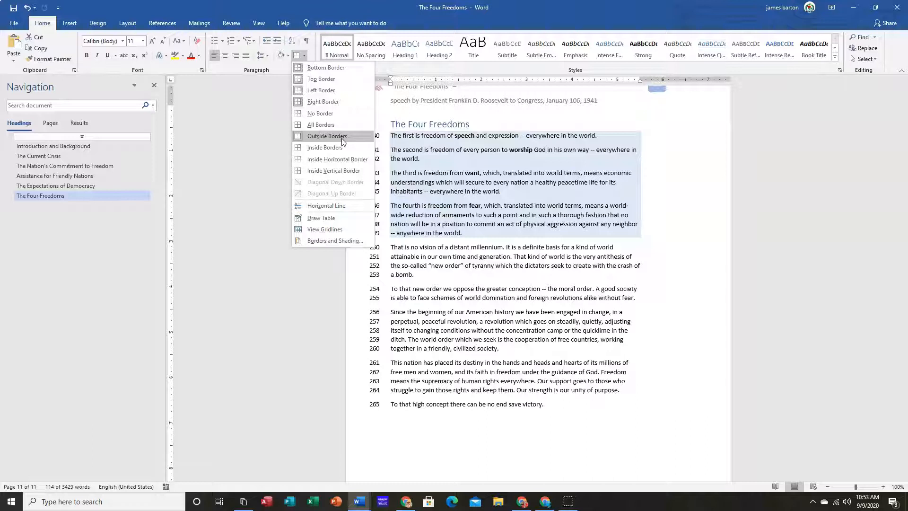
{"action": "left_click", "coordinate": [343, 141]}
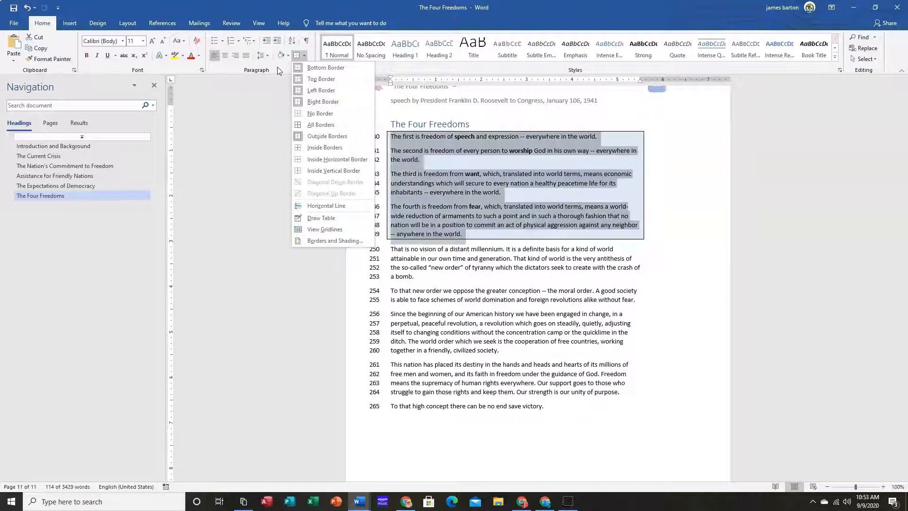
{"action": "left_click", "coordinate": [288, 55]}
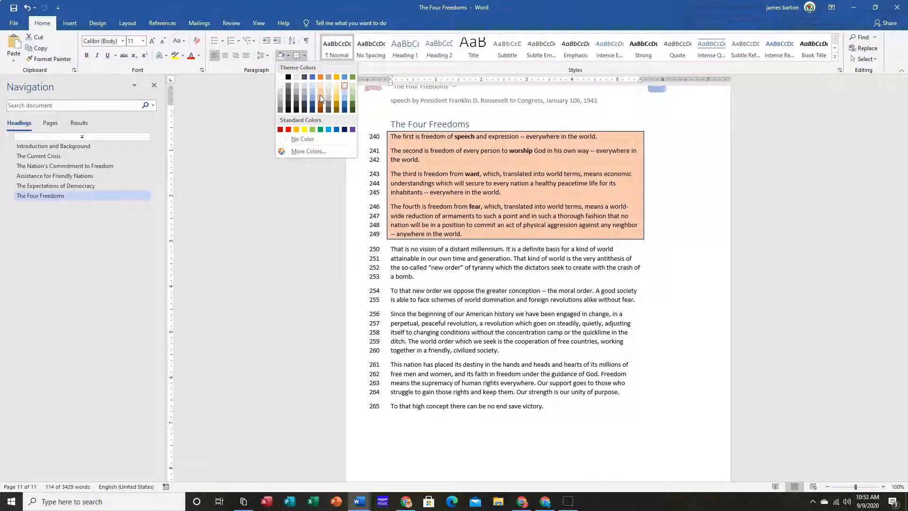
{"action": "left_click", "coordinate": [344, 90]}
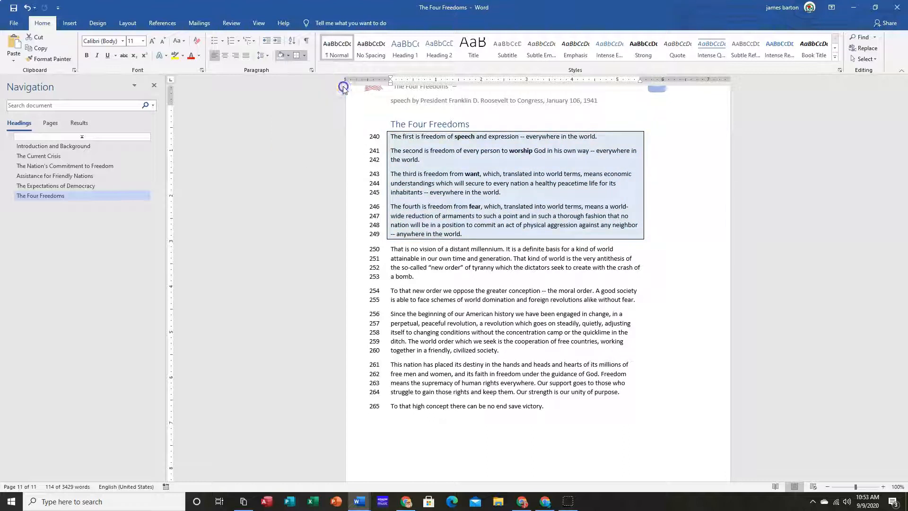
{"action": "left_click", "coordinate": [548, 290]}
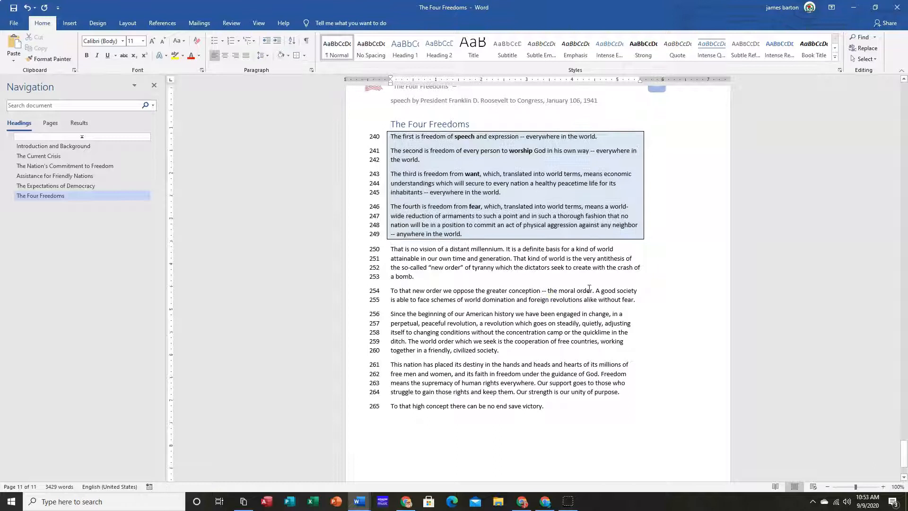
- Review the alternating page headers and line numbering from the last page back to the cover page and Introduction and Background
{"action": "scroll", "coordinate": [589, 288], "scroll_direction": "up", "scroll_amount": 14}
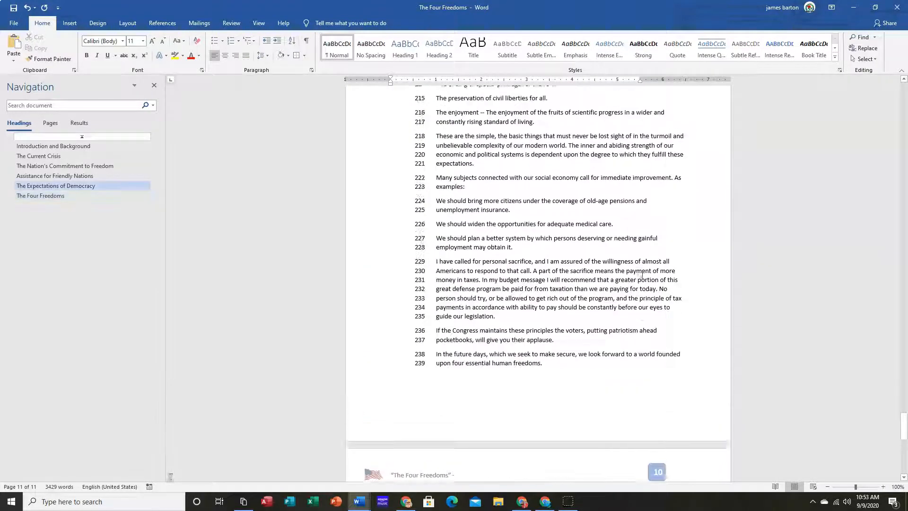
{"action": "scroll", "coordinate": [641, 275], "scroll_direction": "up", "scroll_amount": 3}
{"action": "scroll", "coordinate": [592, 208], "scroll_direction": "up", "scroll_amount": 10}
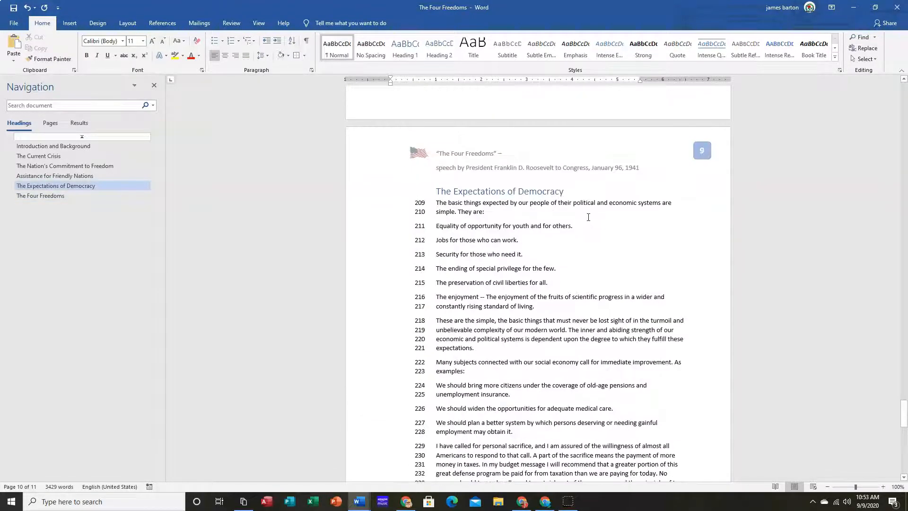
{"action": "scroll", "coordinate": [607, 203], "scroll_direction": "up", "scroll_amount": 20}
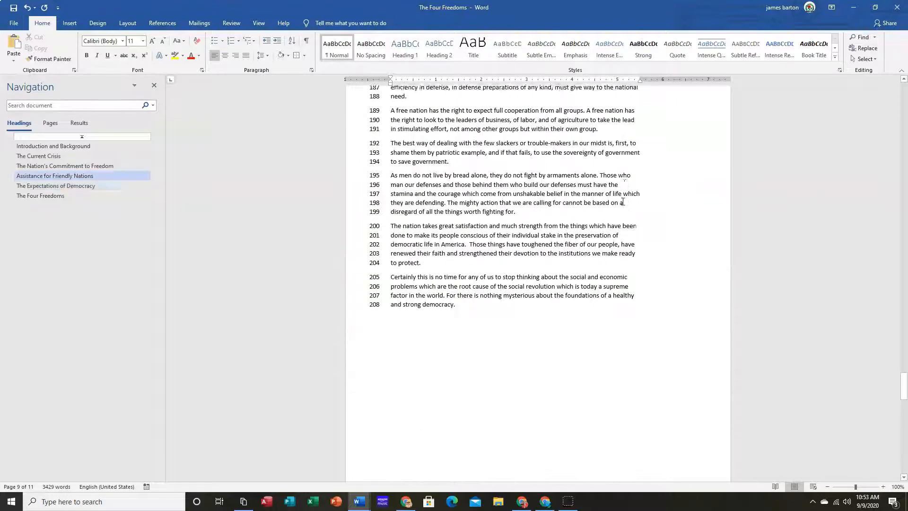
{"action": "scroll", "coordinate": [667, 188], "scroll_direction": "up", "scroll_amount": 4}
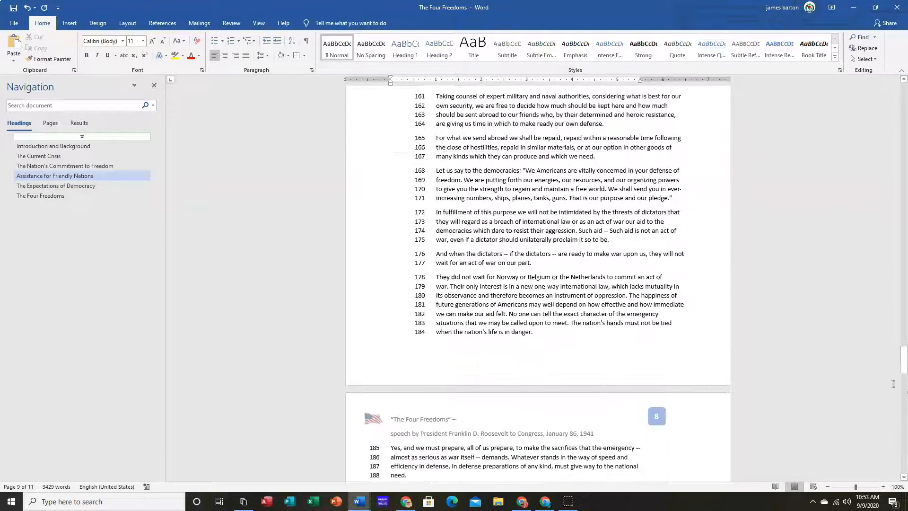
{"action": "left_click_drag", "start_coordinate": [905, 366], "coordinate": [889, 96]}
{"action": "scroll", "coordinate": [683, 248], "scroll_direction": "down", "scroll_amount": 9}
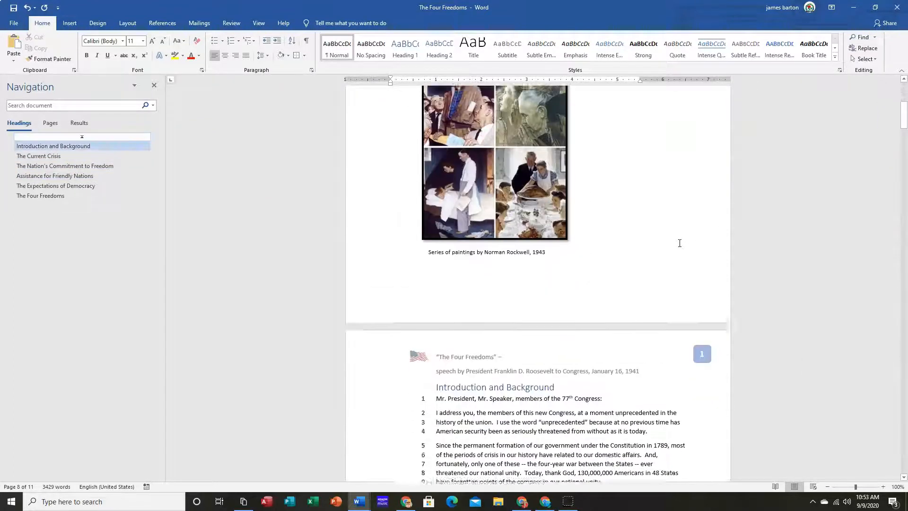